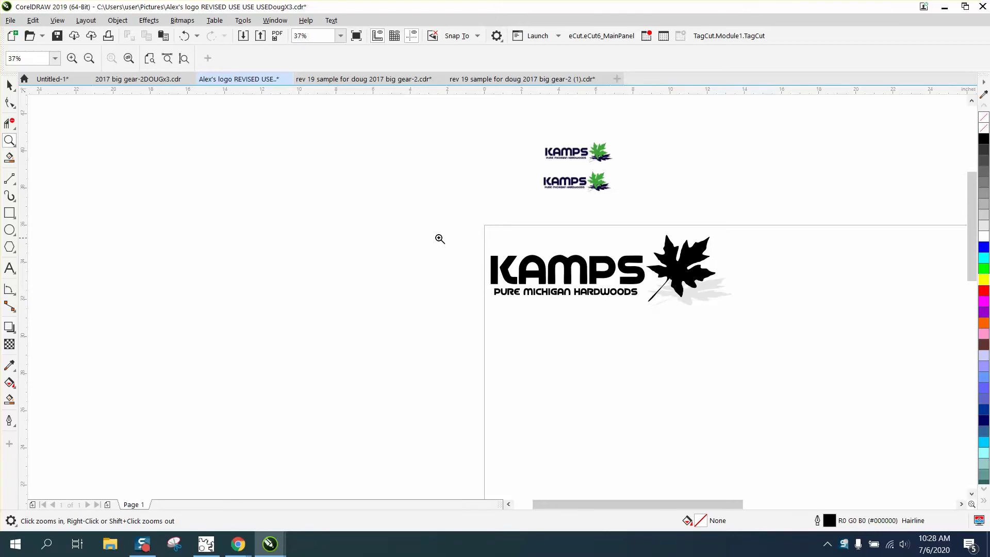
Copy the black R of PURE to the lower small color logo and shrink it to about 0.09 by 0.095 inches beneath its tagline
click(10, 85)
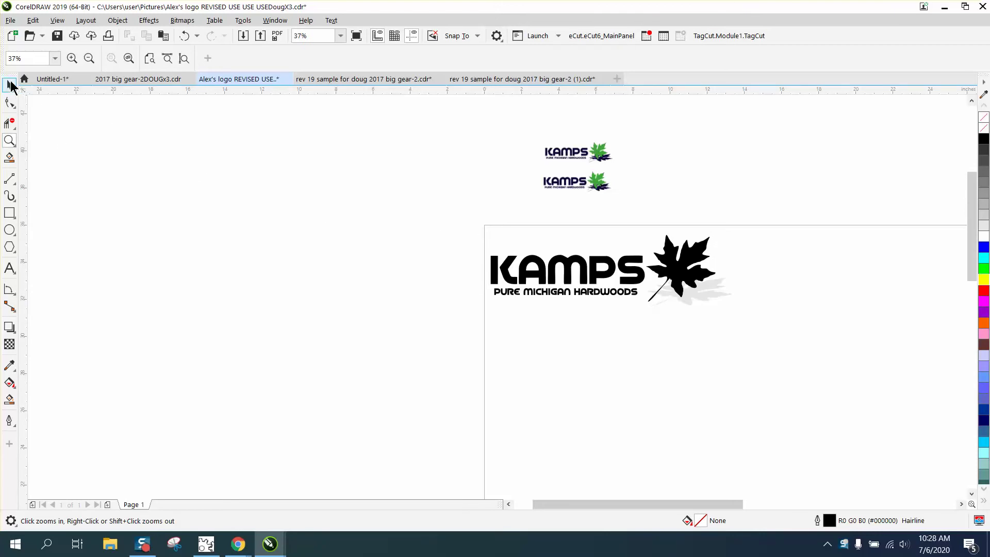
click(511, 297)
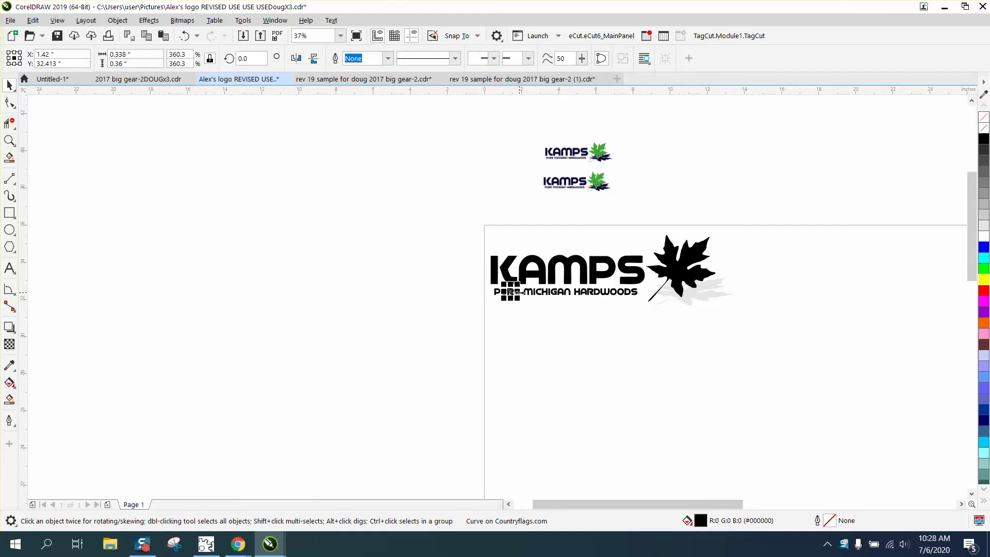
drag(511, 292, 631, 220)
click(9, 141)
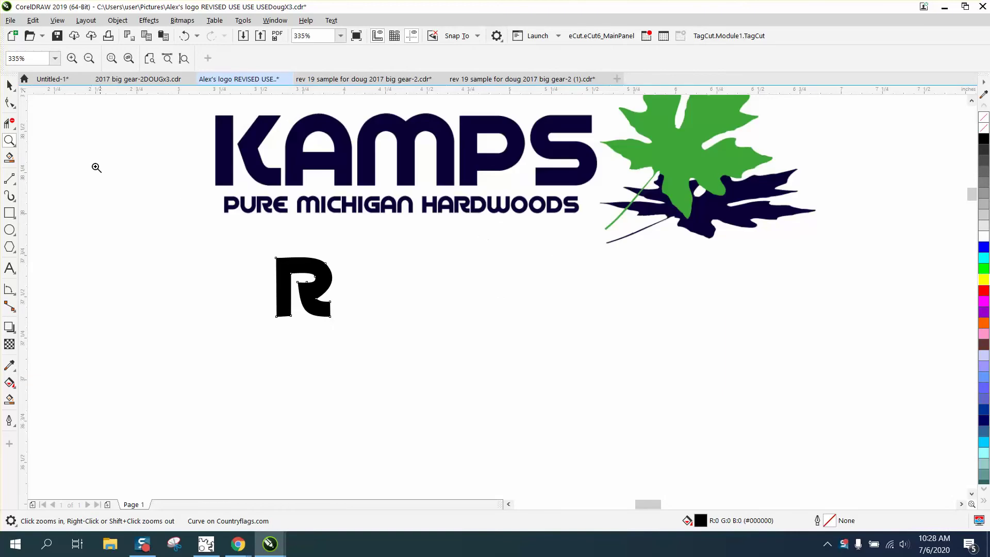
click(10, 86)
drag(335, 253, 269, 225)
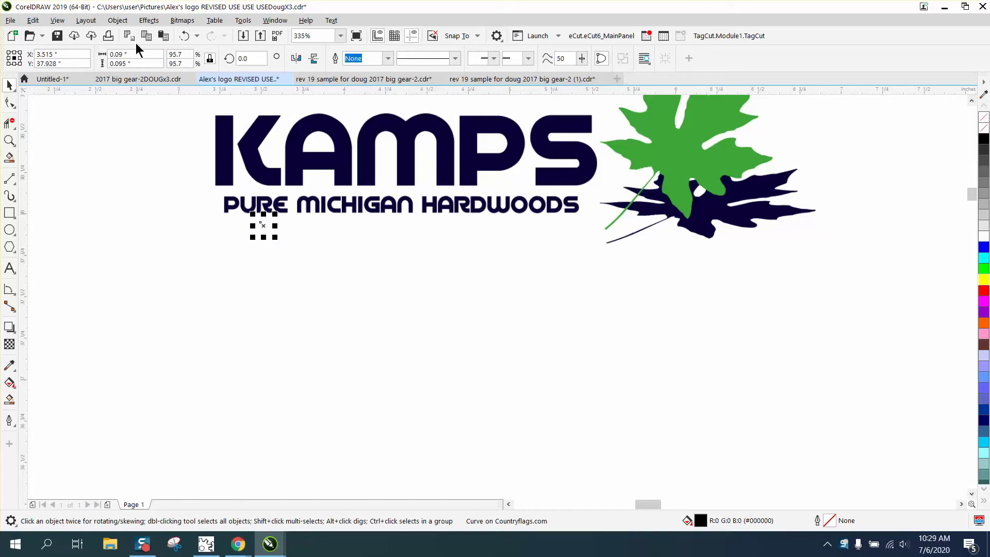
Bring the small copied R to the front and fill it yellow
click(122, 23)
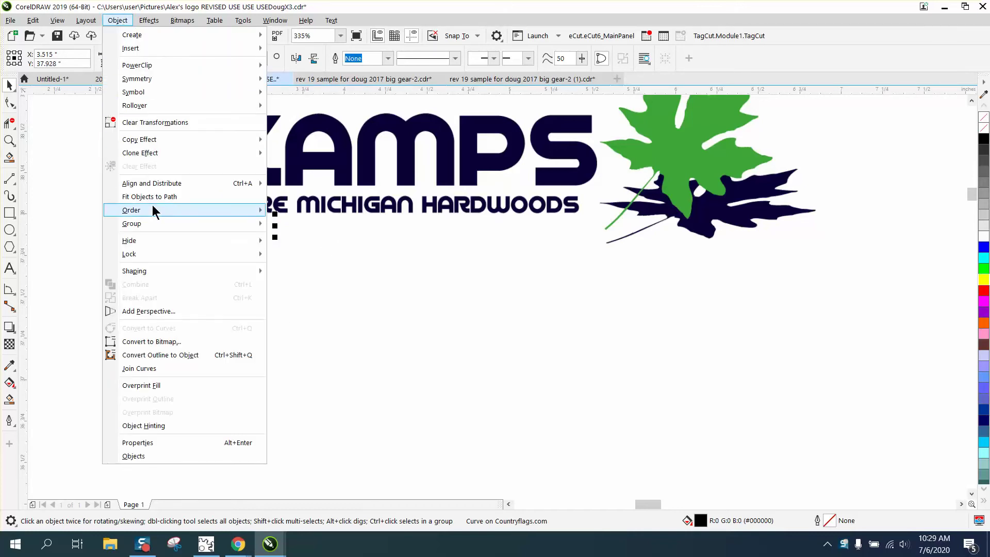
mouse_move(155, 210)
click(301, 213)
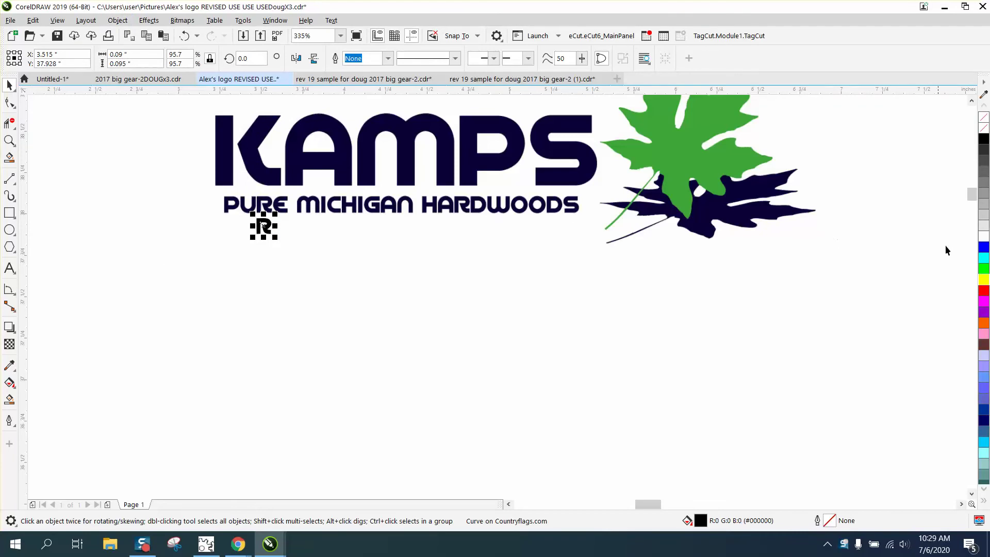
click(984, 280)
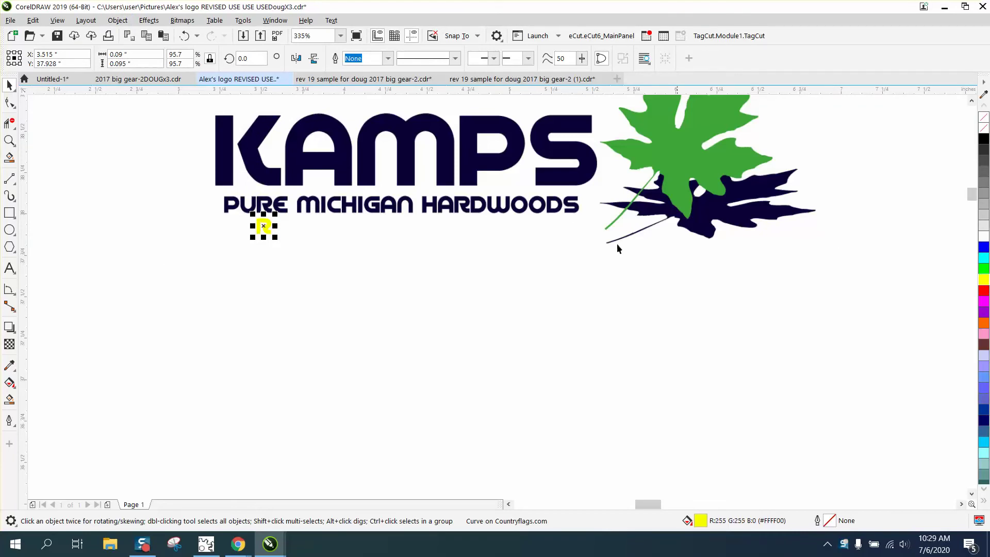
Move the yellow R onto the R of PURE in the small color logo
click(9, 140)
click(268, 212)
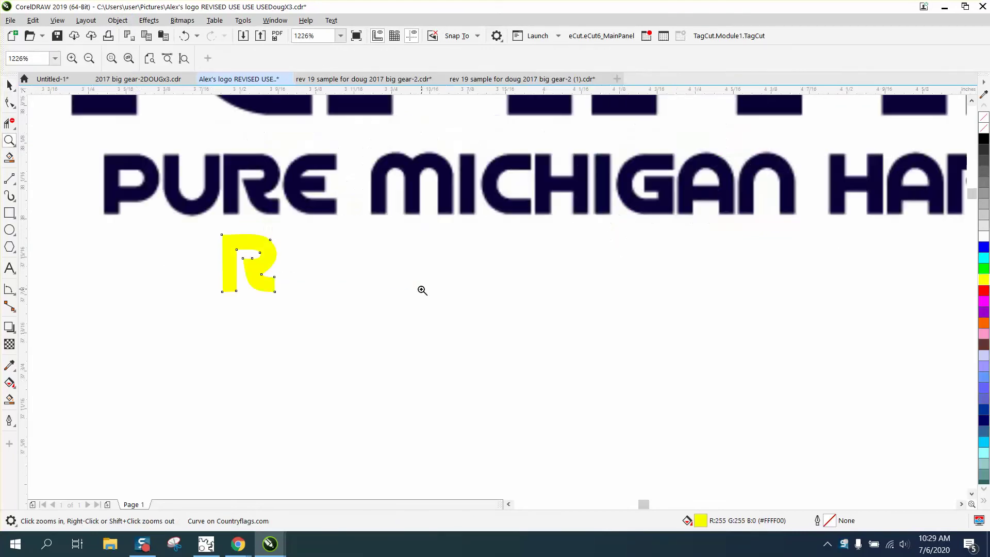
click(9, 85)
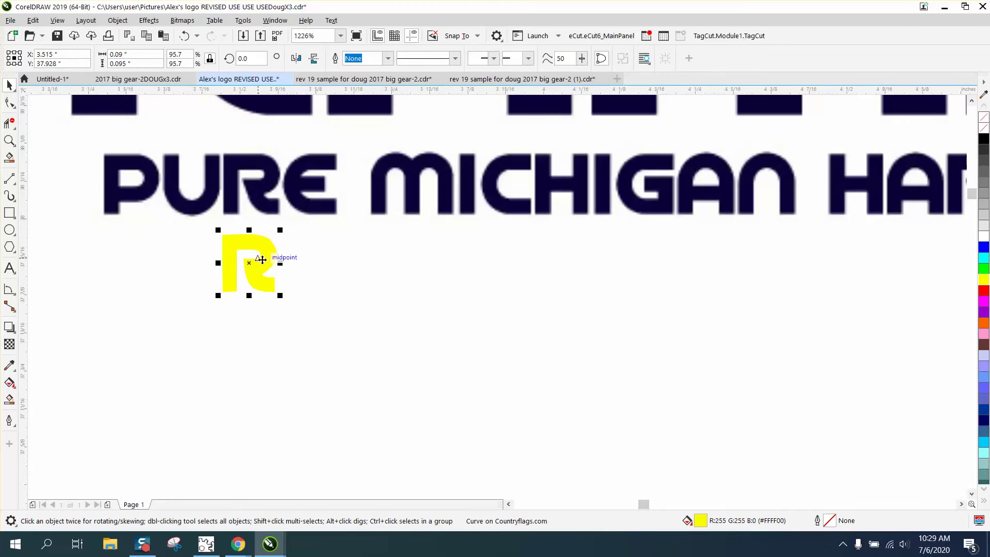
drag(251, 263, 252, 185)
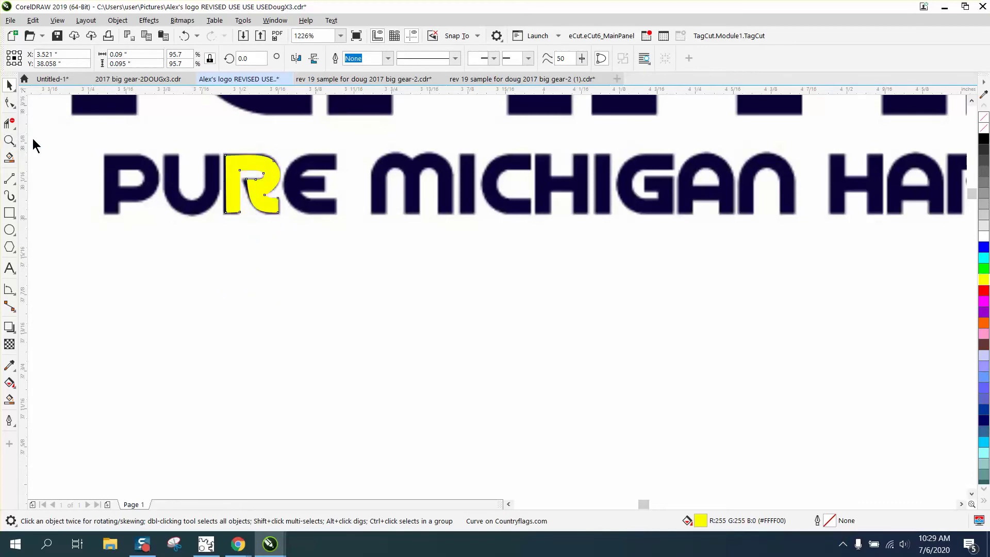
Enlarge the yellow R to about 0.093 by 0.098 inches to cover the bitmap letter beneath it
click(9, 140)
click(361, 268)
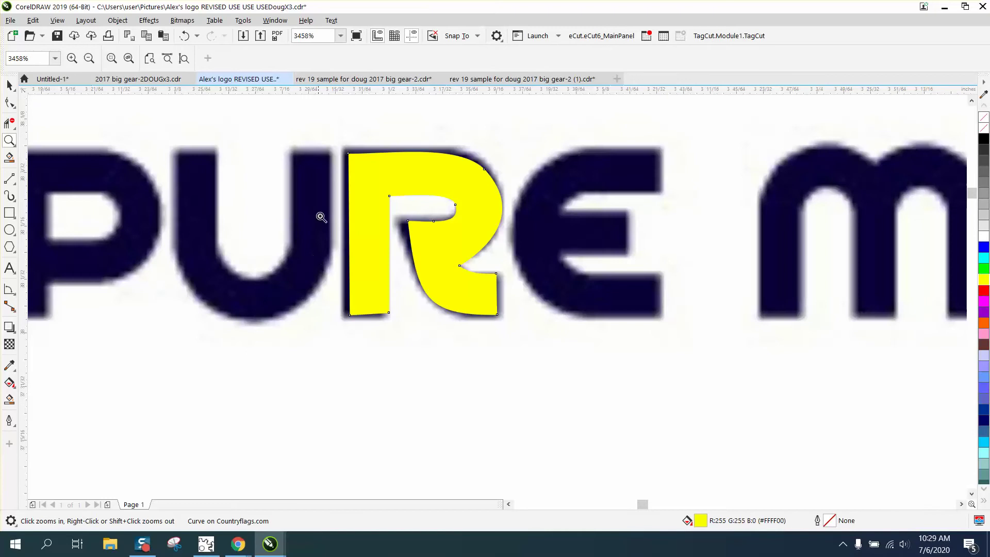
click(9, 85)
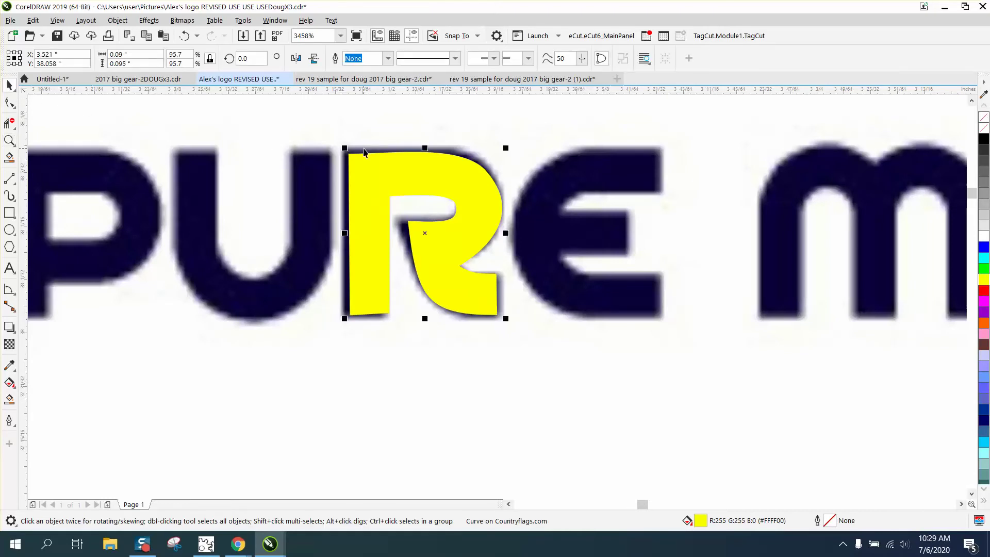
drag(343, 147, 339, 143)
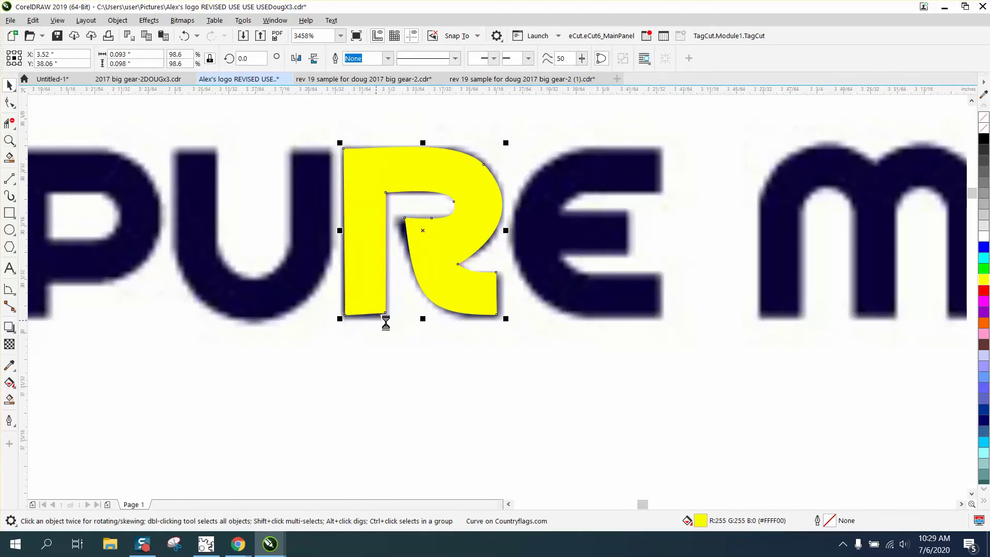
click(331, 311)
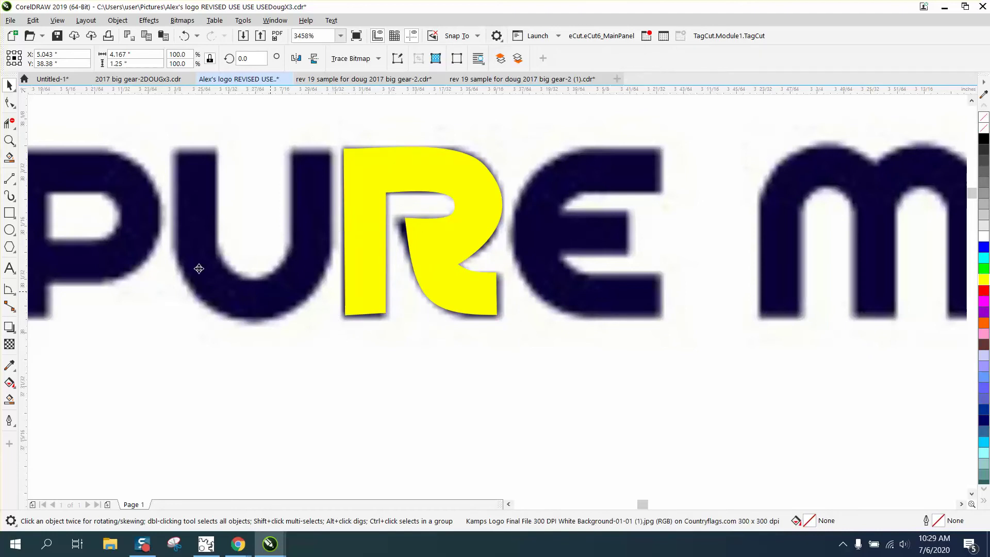
Level the two nodes at the foot of the yellow R's stem and reshape its leg's inner corner and curve to follow the bitmap
click(9, 103)
click(369, 308)
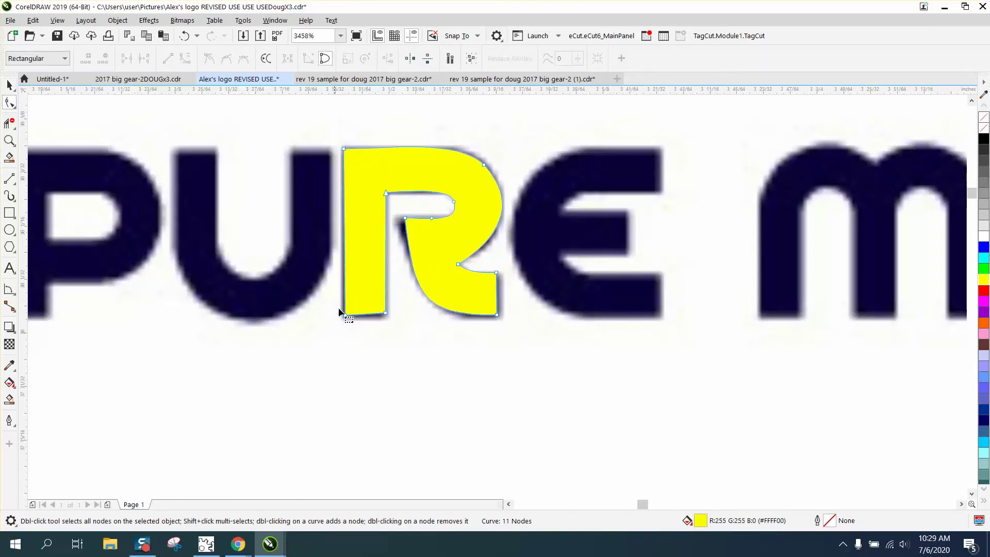
drag(336, 307, 416, 341)
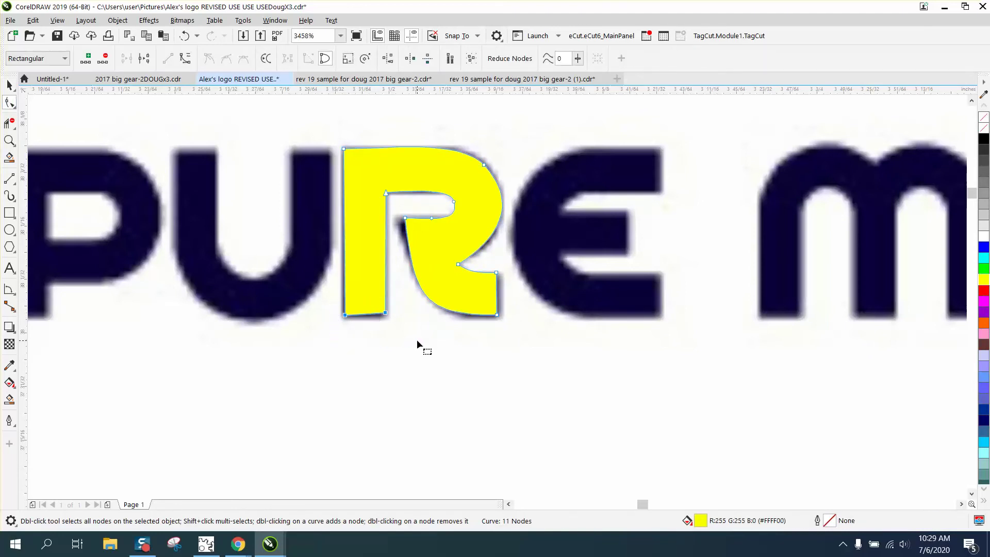
key(b)
drag(405, 218, 398, 218)
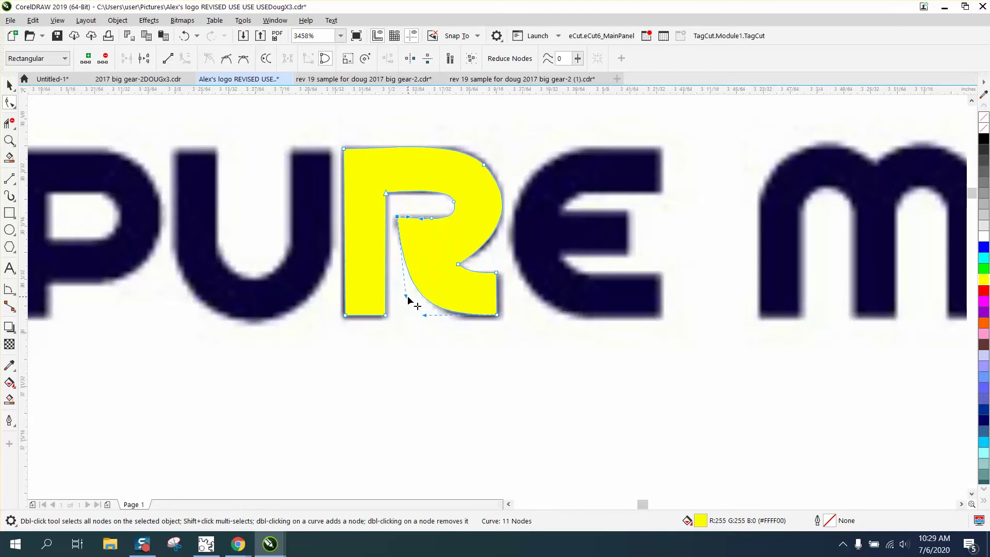
drag(406, 296, 413, 297)
click(984, 132)
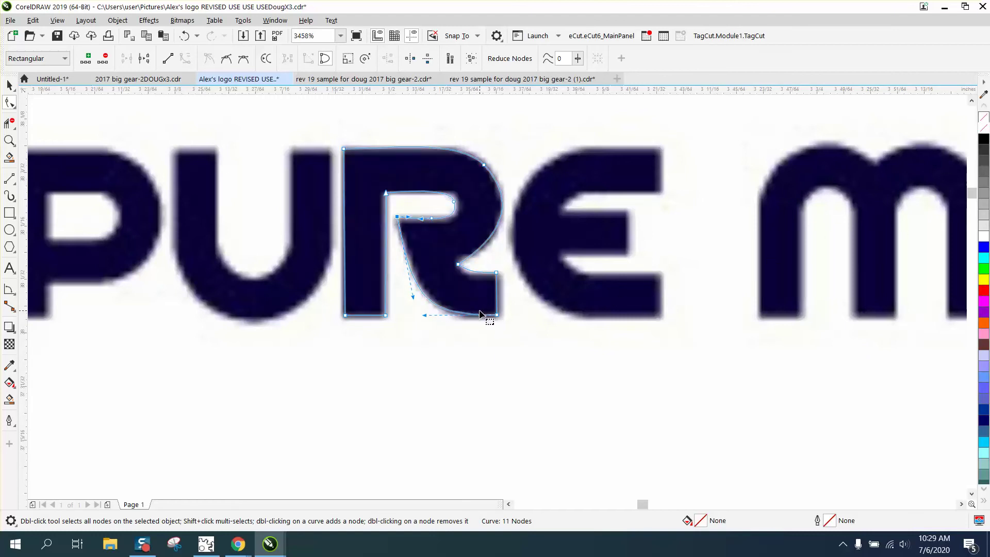
click(10, 140)
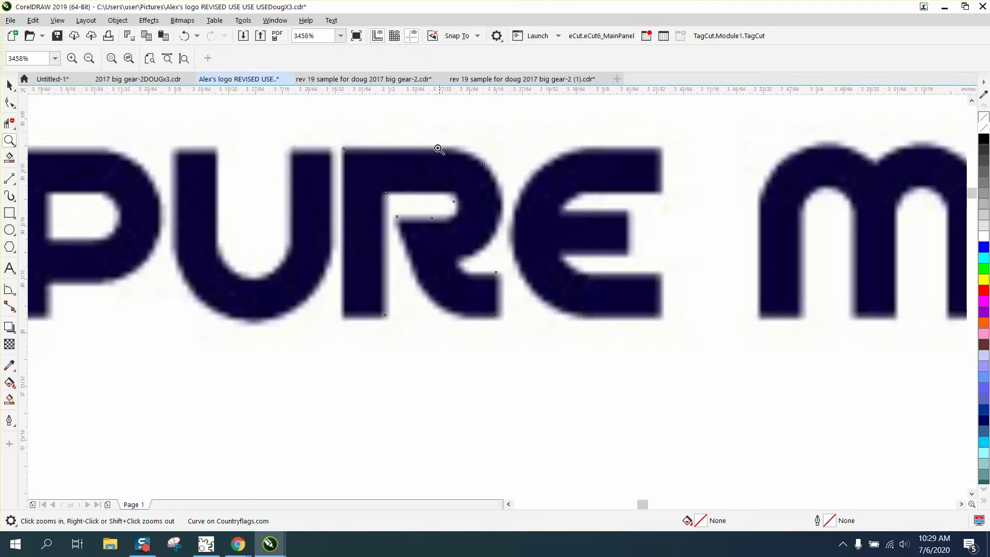
drag(435, 146, 504, 222)
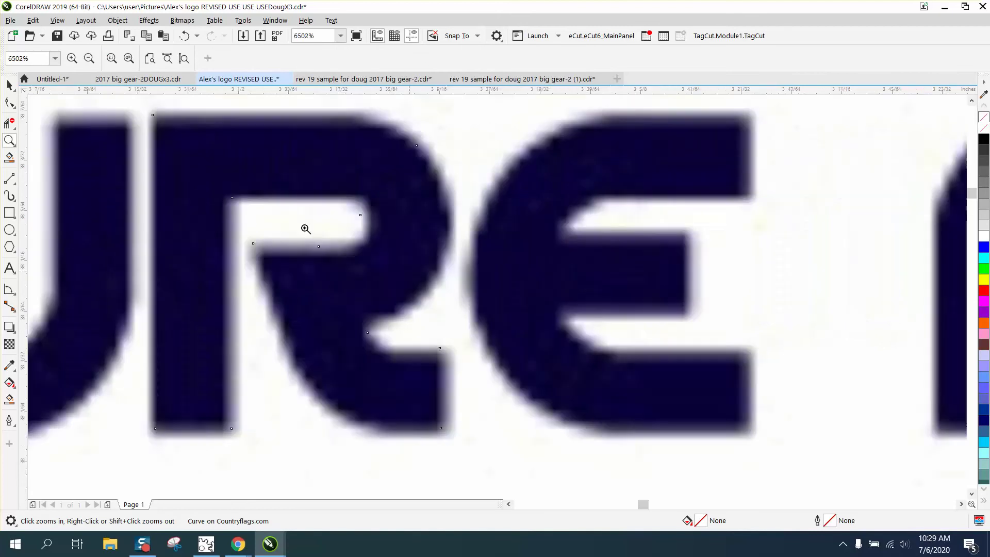
click(185, 35)
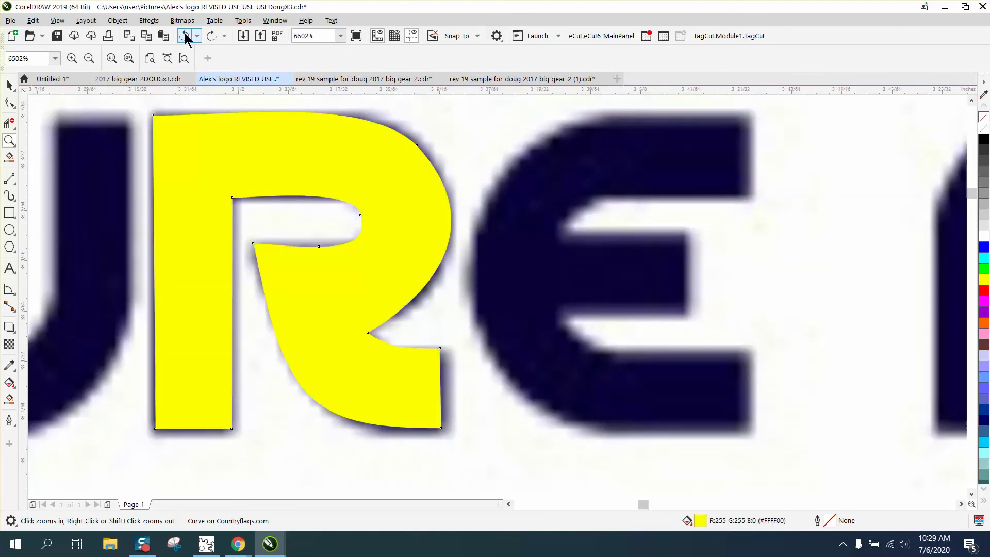
Remove the traced R's fill and give it a blue outline
click(982, 129)
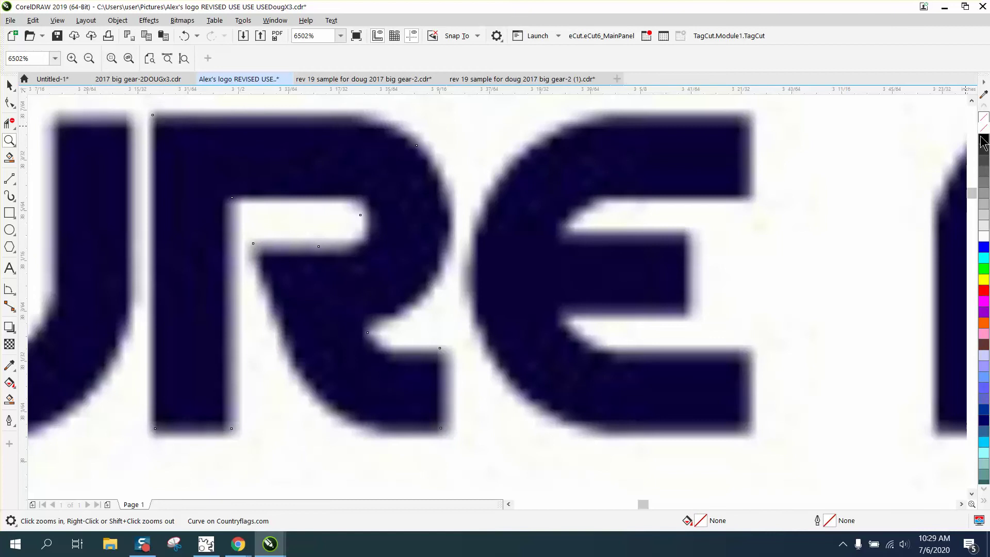
right_click(983, 251)
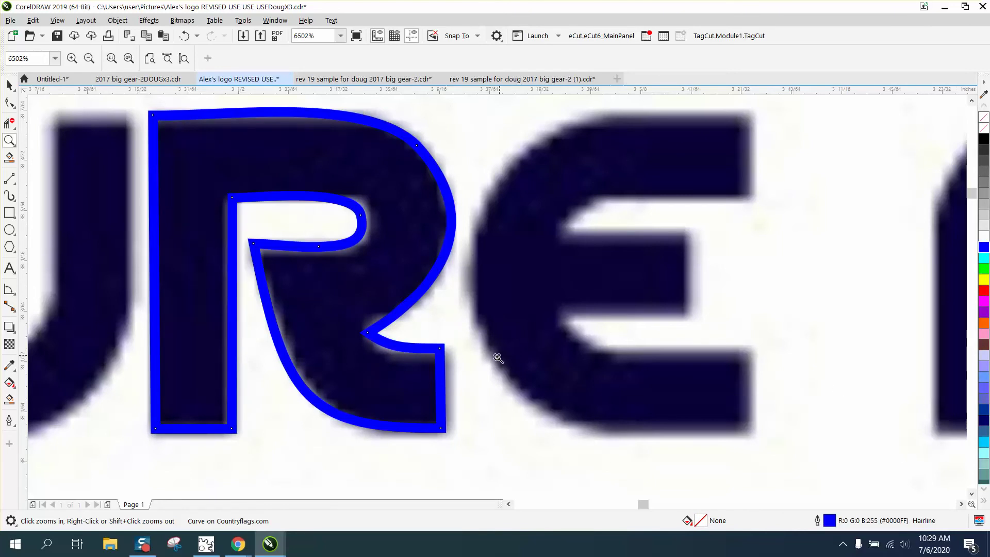
Move the blue-outlined R off the small logo to just below PURE in the large black logo
right_click(382, 317)
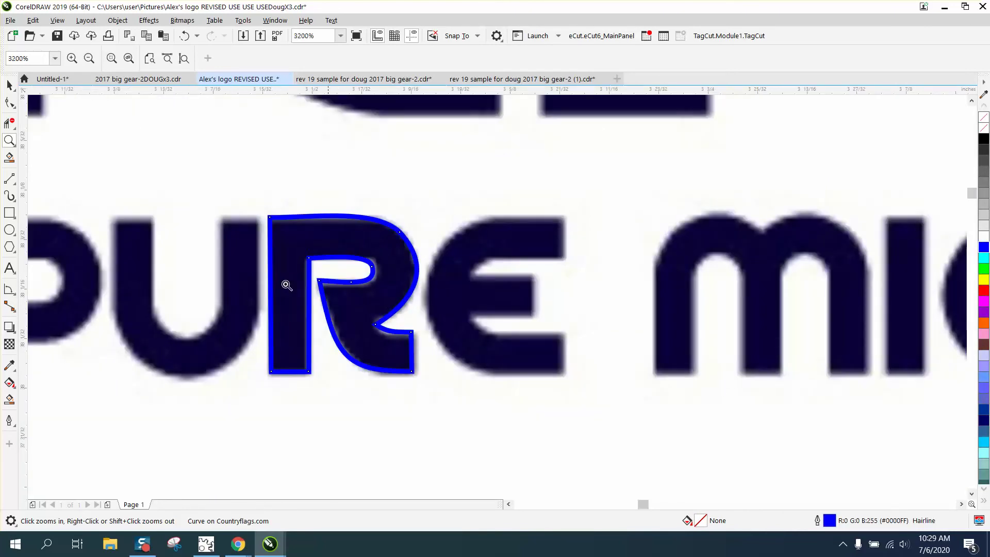
click(9, 85)
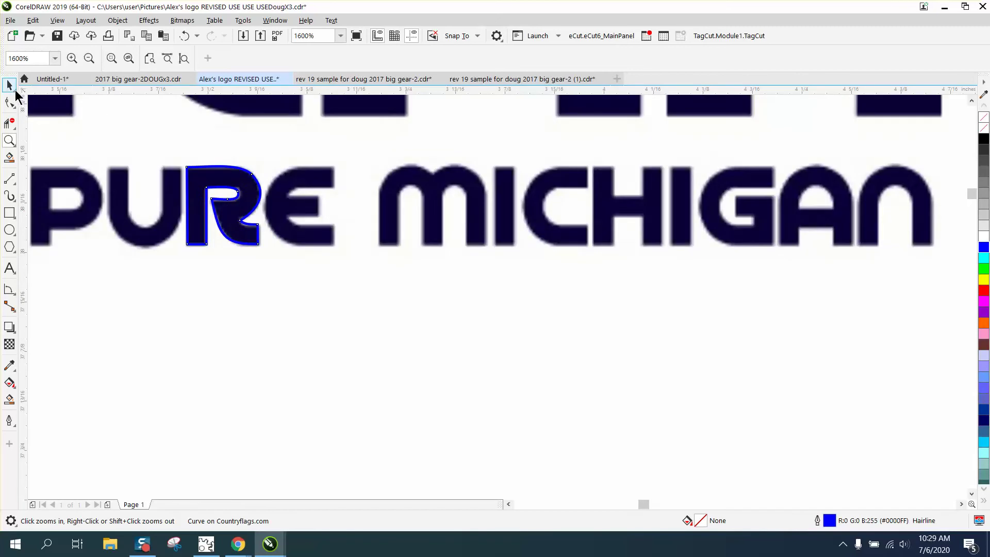
click(250, 204)
scroll(249, 198, down, 1)
drag(252, 195, 262, 318)
scroll(254, 264, down, 2)
scroll(410, 261, down, 1)
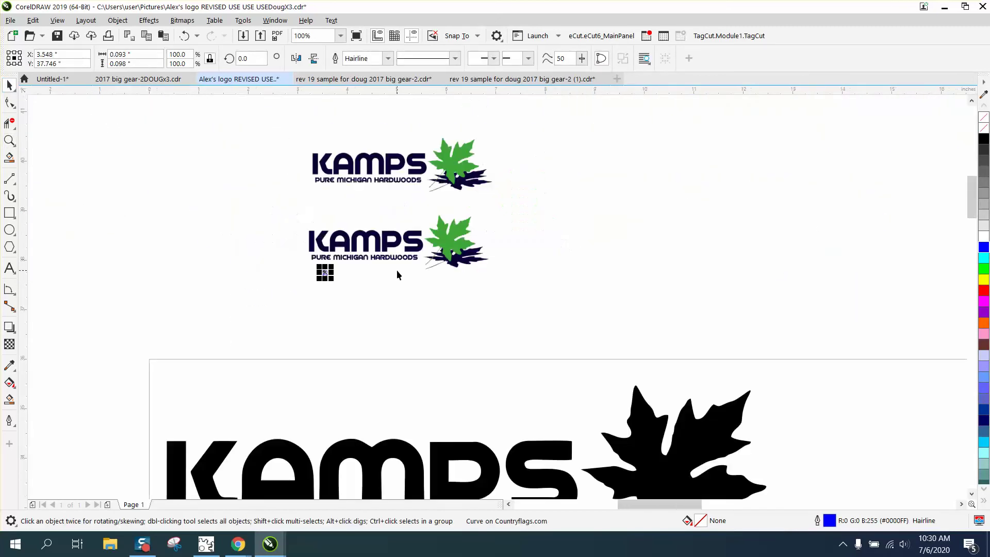
scroll(327, 273, down, 1)
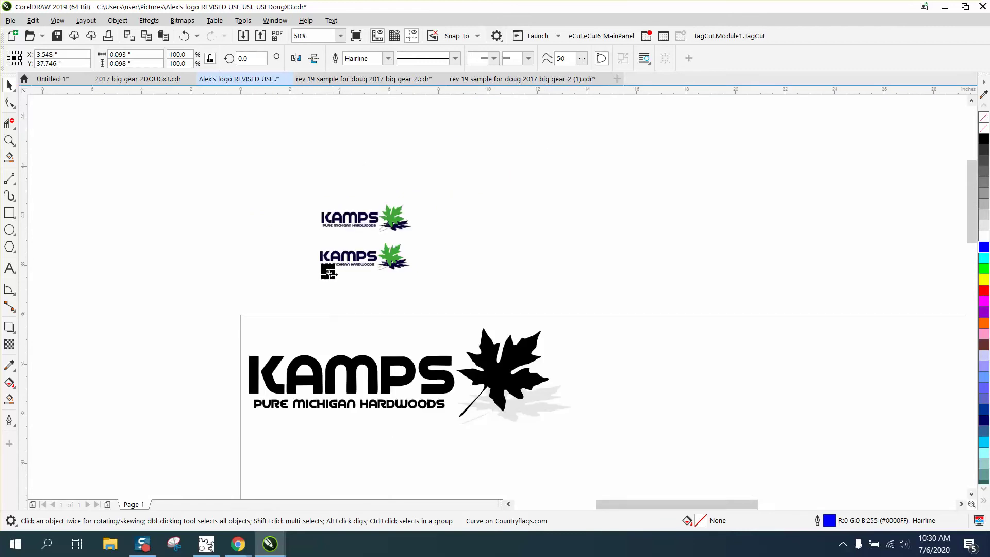
click(336, 292)
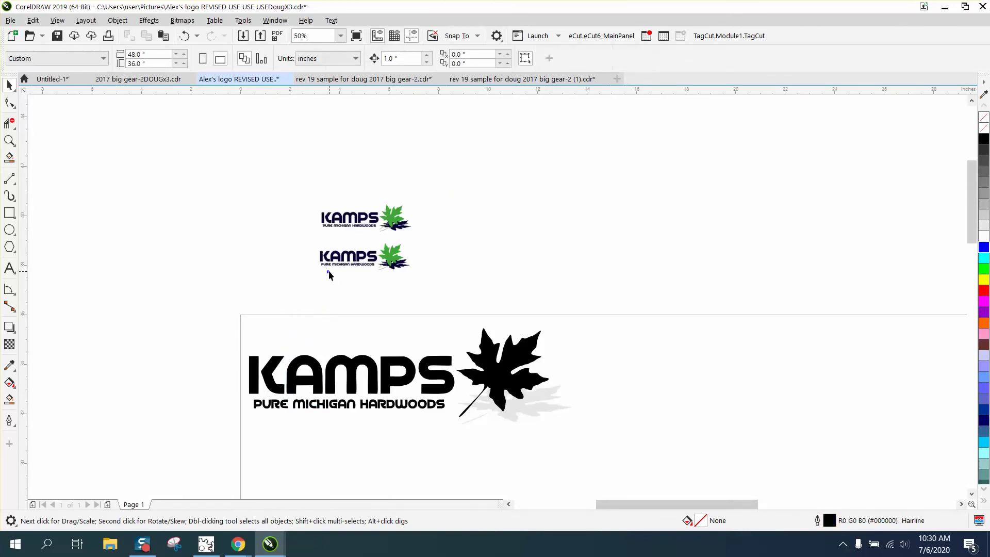
drag(328, 272, 386, 453)
Fill the small R below PURE with black and remove its outline
click(10, 140)
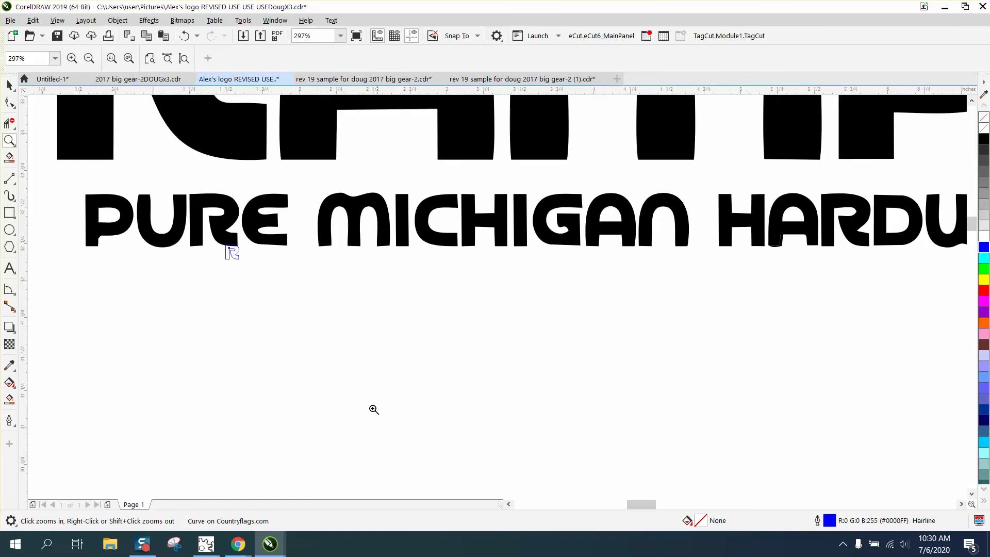
click(9, 85)
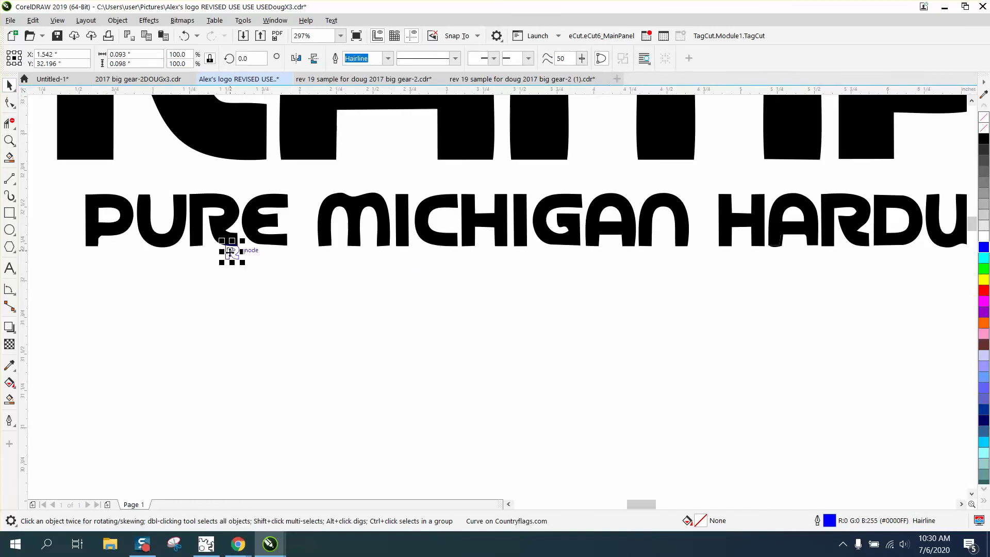
click(983, 138)
right_click(983, 118)
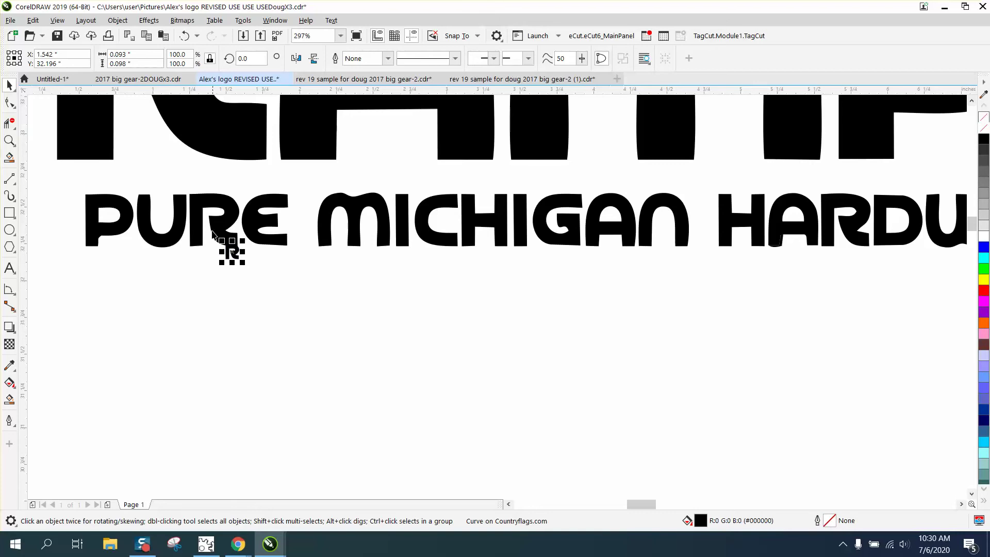
Enlarge the corrected R beneath the tagline and set its height to 0.36 inches to match the R in PURE
drag(242, 264, 219, 290)
click(230, 216)
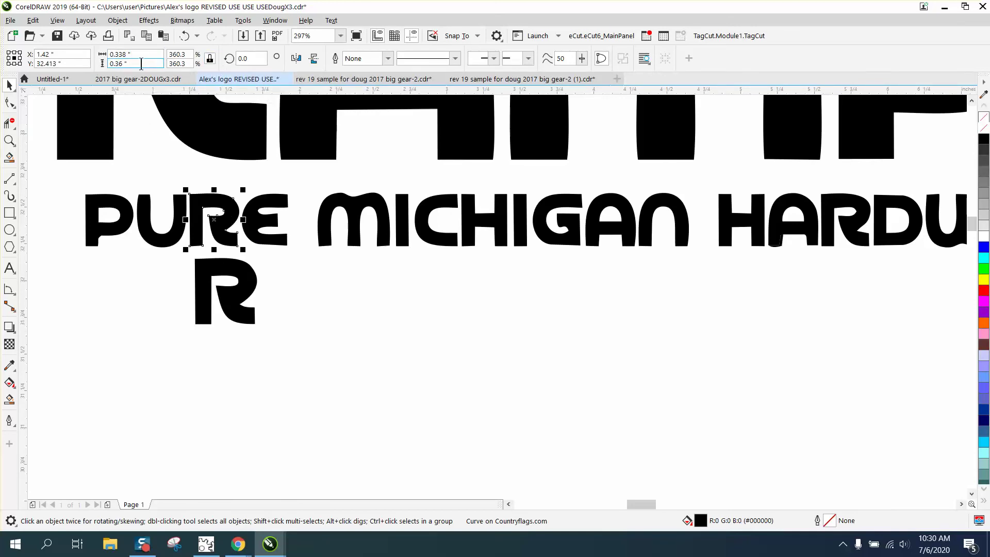
click(233, 278)
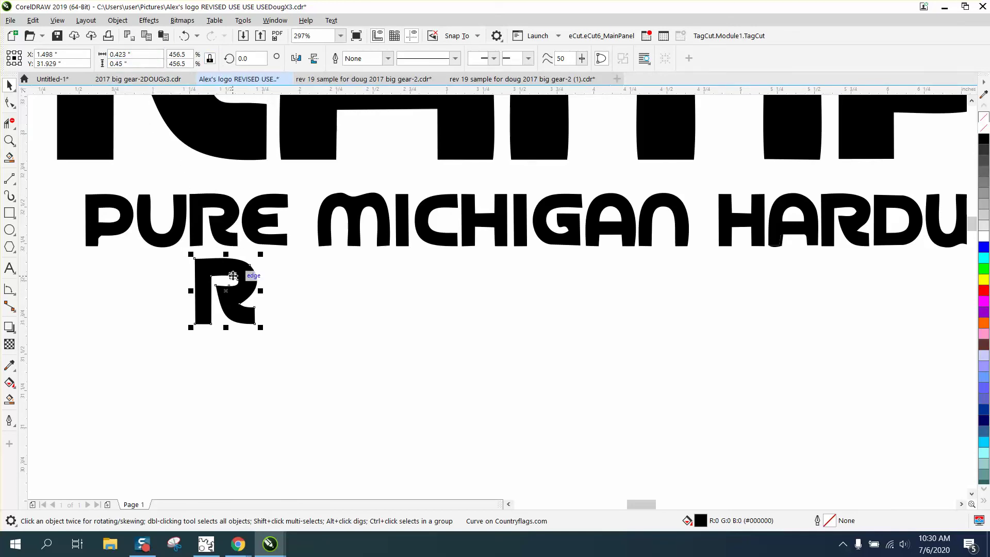
drag(149, 63, 96, 64)
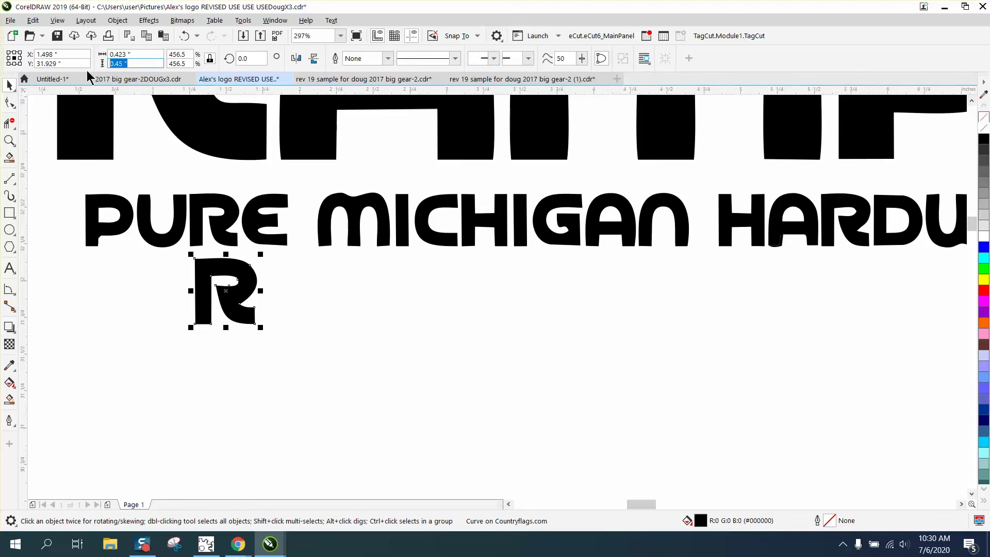
text(0.36)
key(Return)
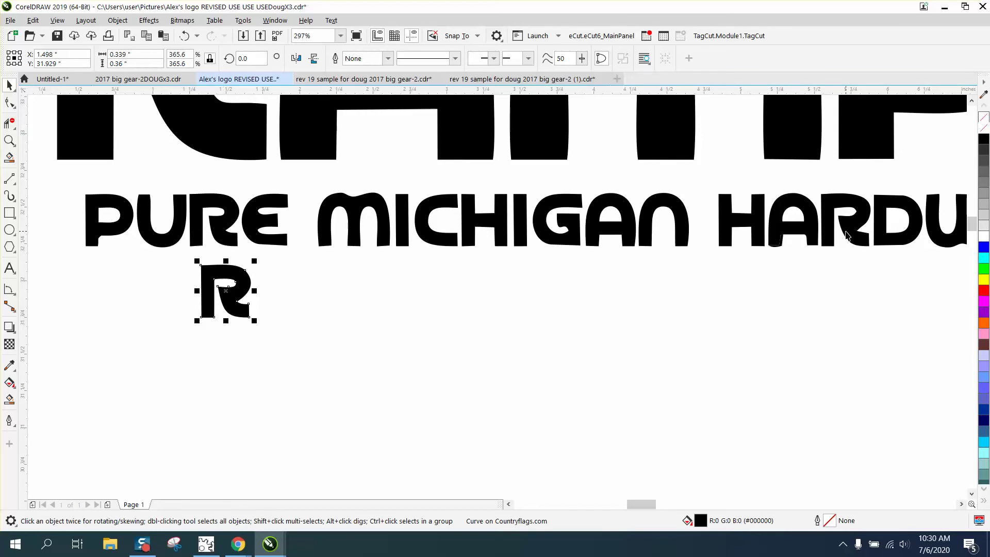
Move the R of HARDWOODS 1 inch straight down, out of the tagline
click(733, 316)
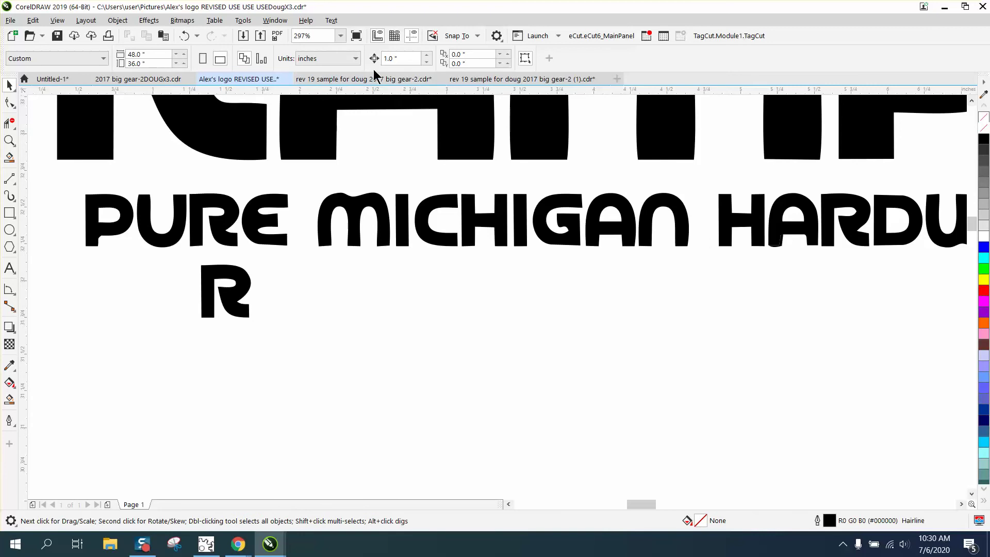
click(855, 223)
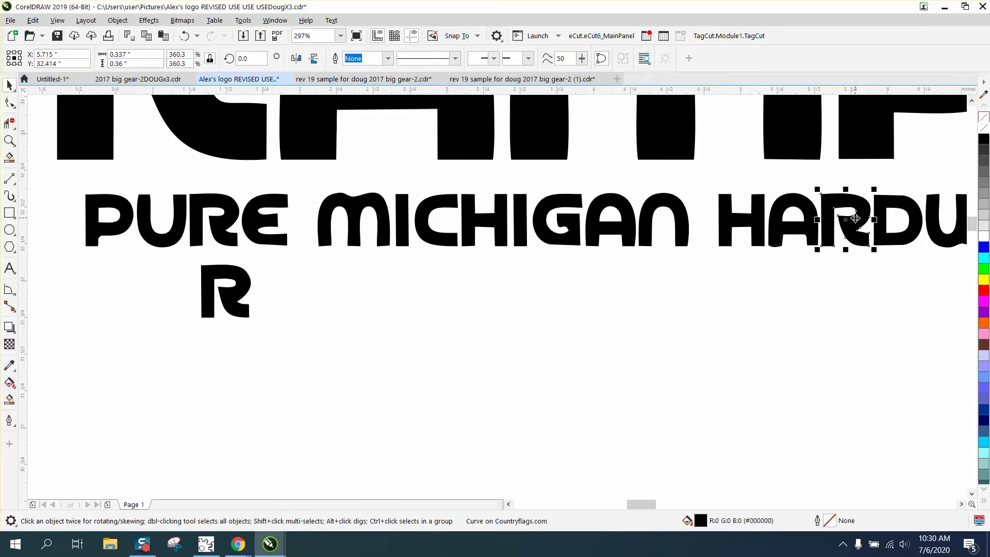
key(Down)
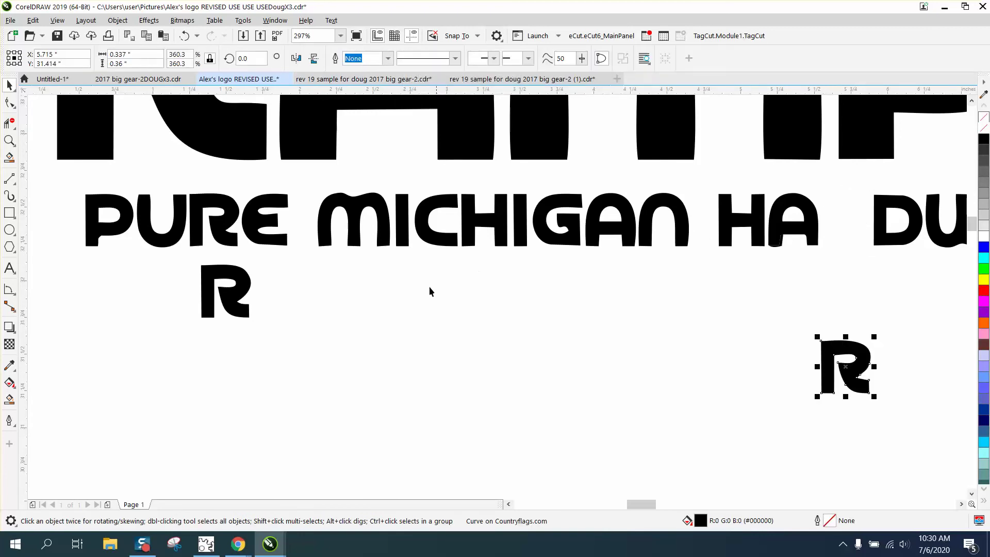
Fill the old R in PURE with yellow to tell it apart from the corrected R below it
click(237, 284)
click(229, 241)
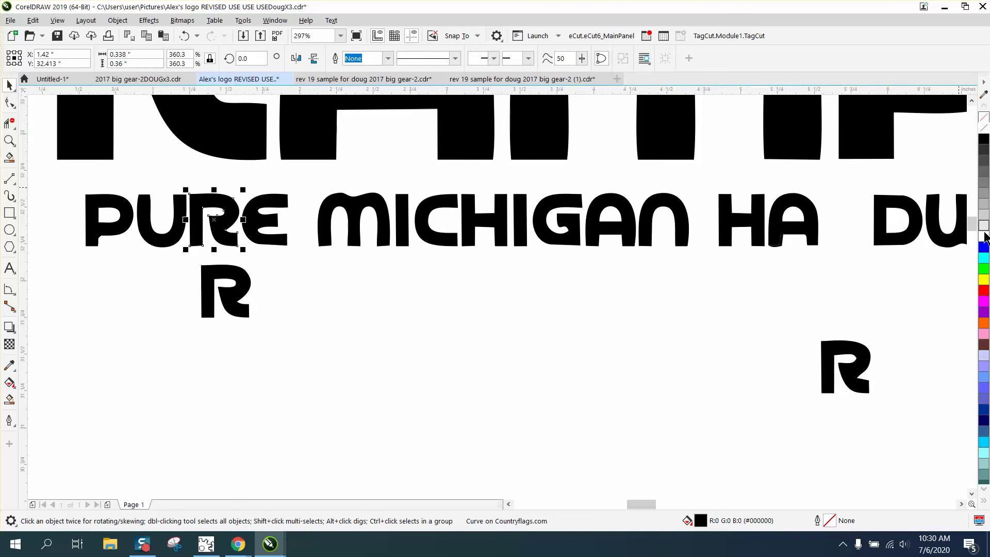
click(984, 279)
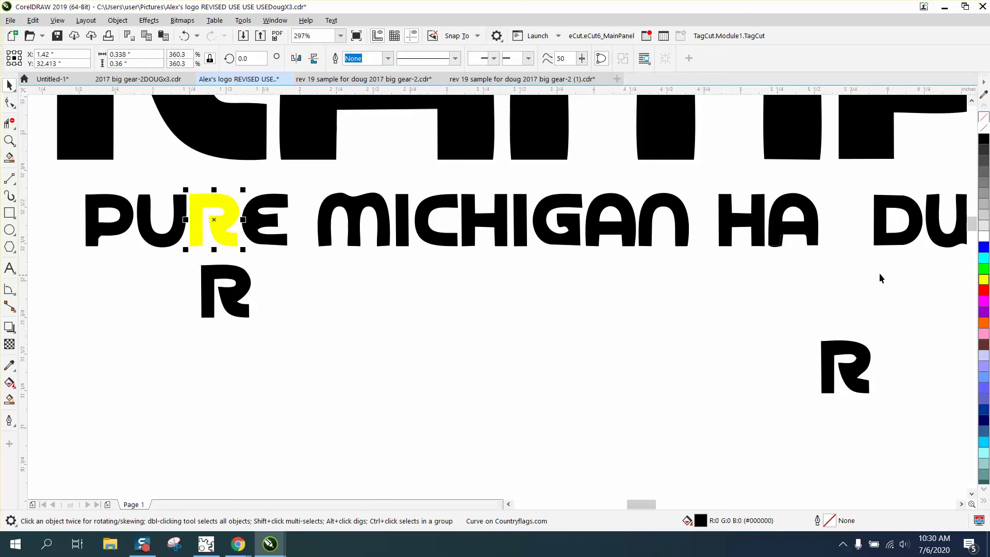
Align the corrected R exactly over the yellow R in PURE, and shift it 1 inch straight down
click(249, 285)
drag(225, 296, 217, 230)
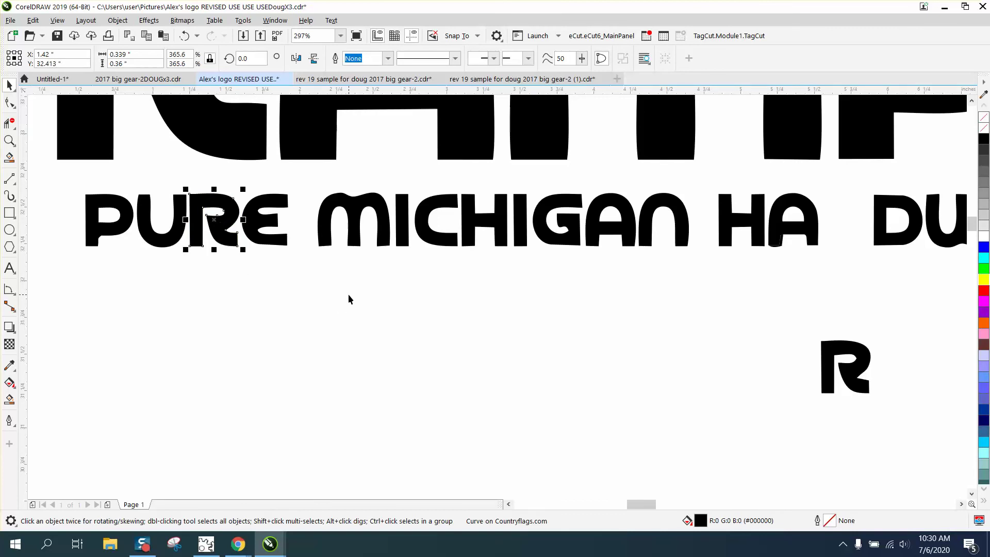
key(ctrl+z)
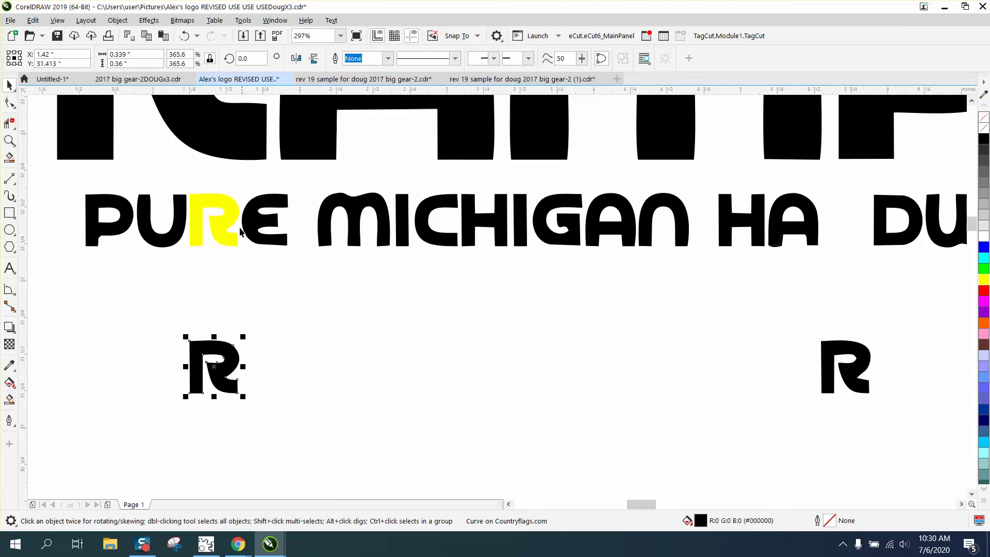
Delete the yellow R from PURE and move the corrected R 1 inch up into the gap
click(223, 234)
key(Delete)
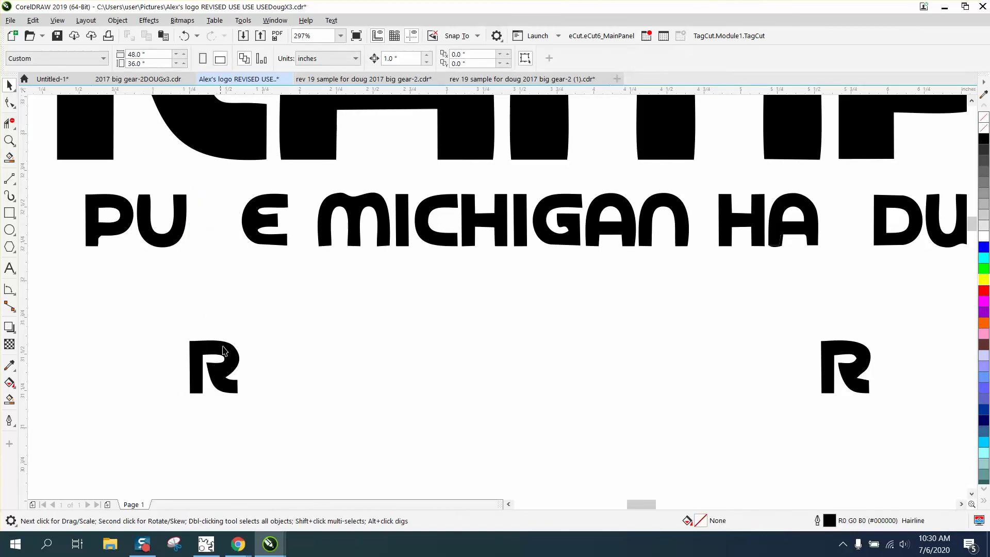
click(225, 351)
key(Up)
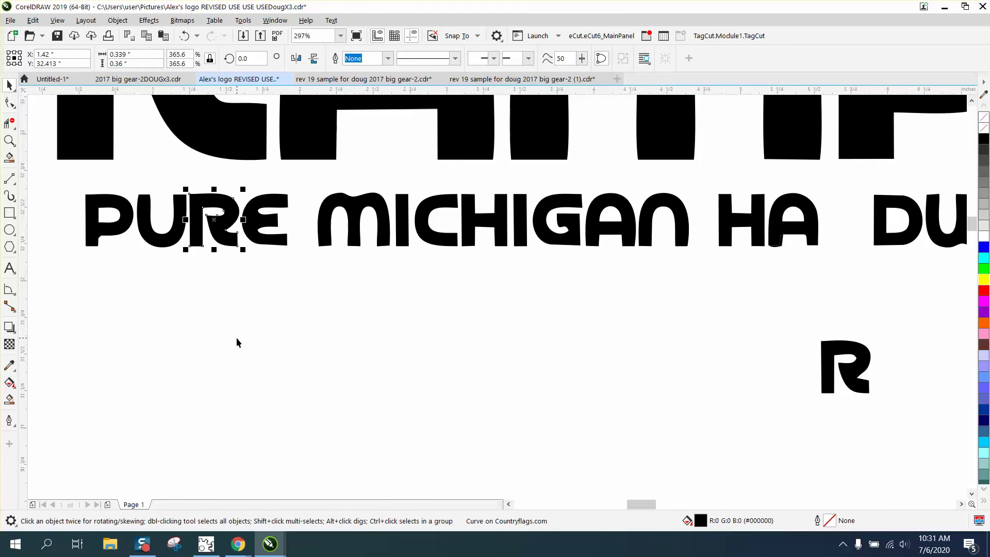
Place a copy of the corrected R exactly over the old R below HARDWOODS and fill the copy with yellow
key(ctrl+z)
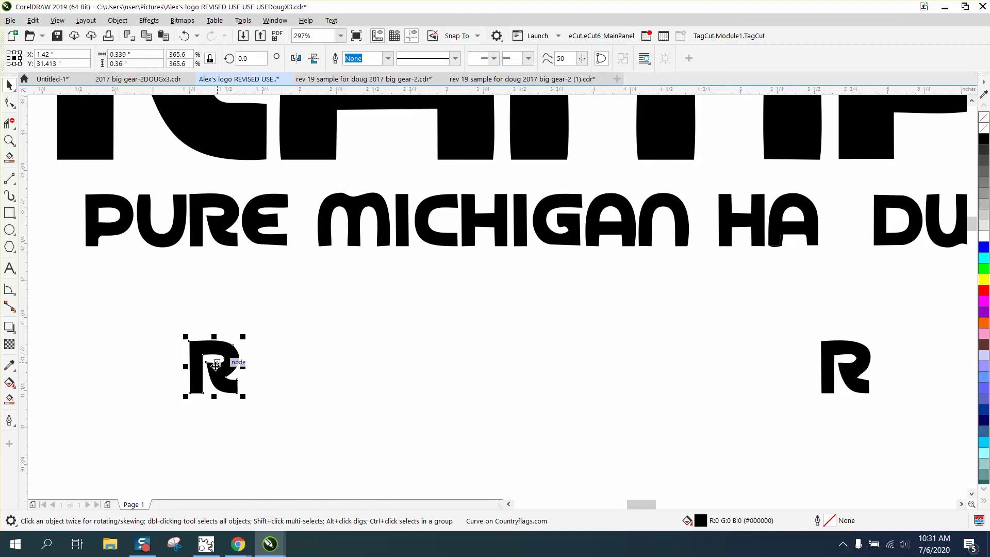
drag(216, 364, 848, 370)
click(983, 279)
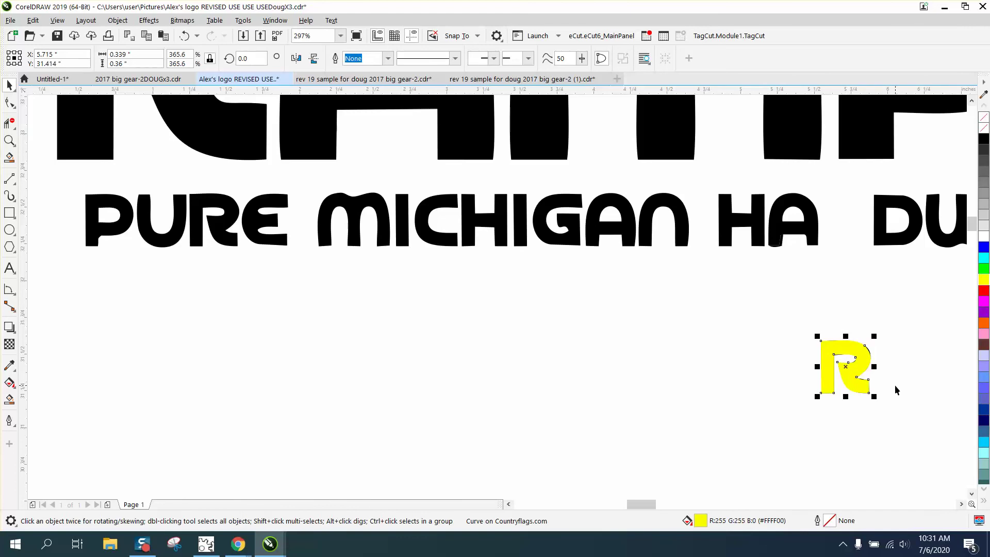
Separate the overlapping letters by moving the yellow R 1 inch left and the old black R 1 inch down
key(shift+Left)
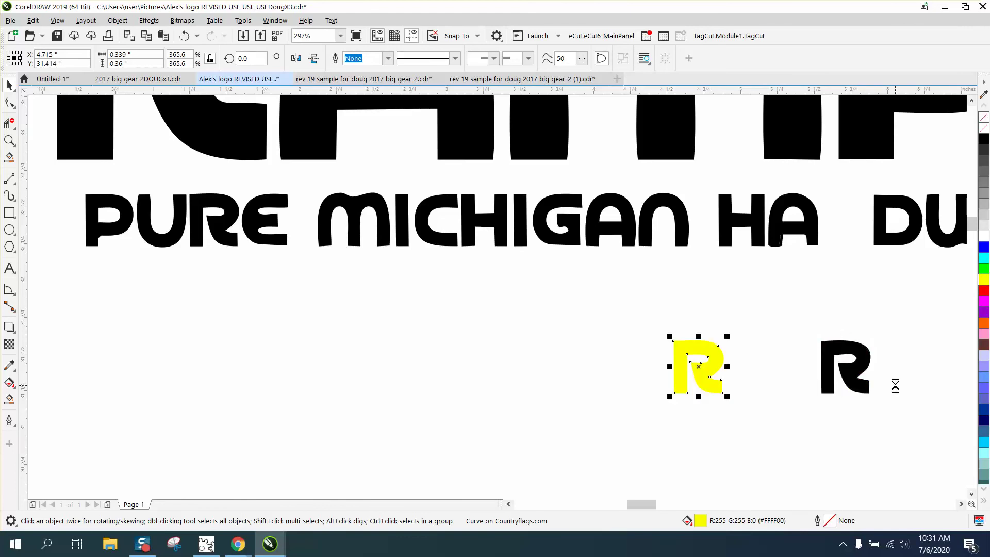
click(851, 368)
key(shift+Down)
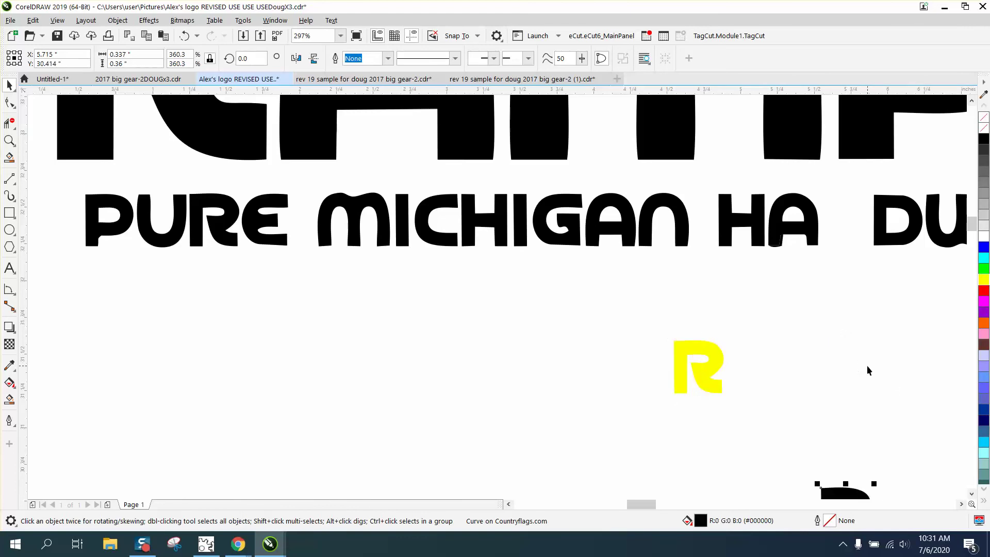
Fill the yellow R with black and move it 1 inch right and 1 inch up into the gap in HARDWOODS
click(719, 363)
click(985, 141)
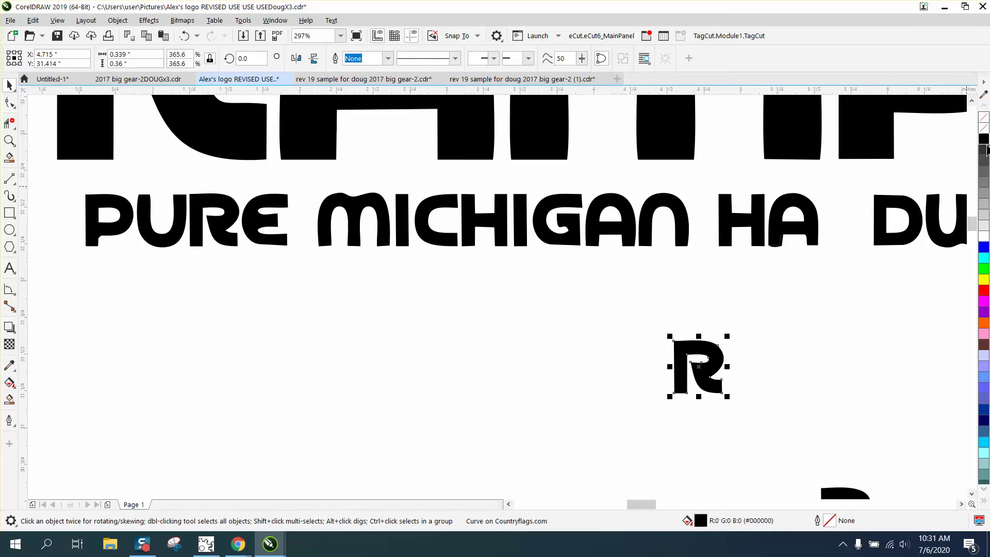
key(shift+Right)
key(shift+Up)
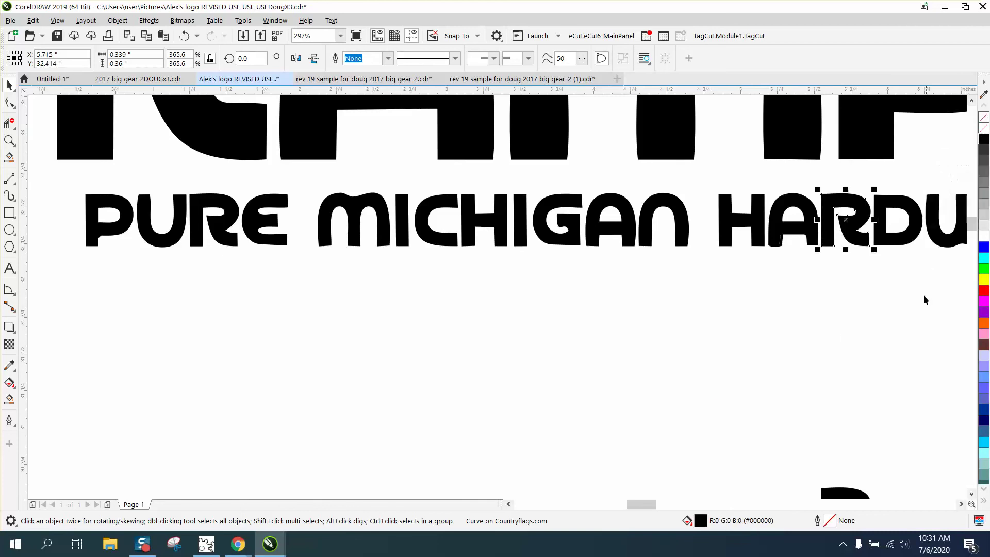
click(883, 307)
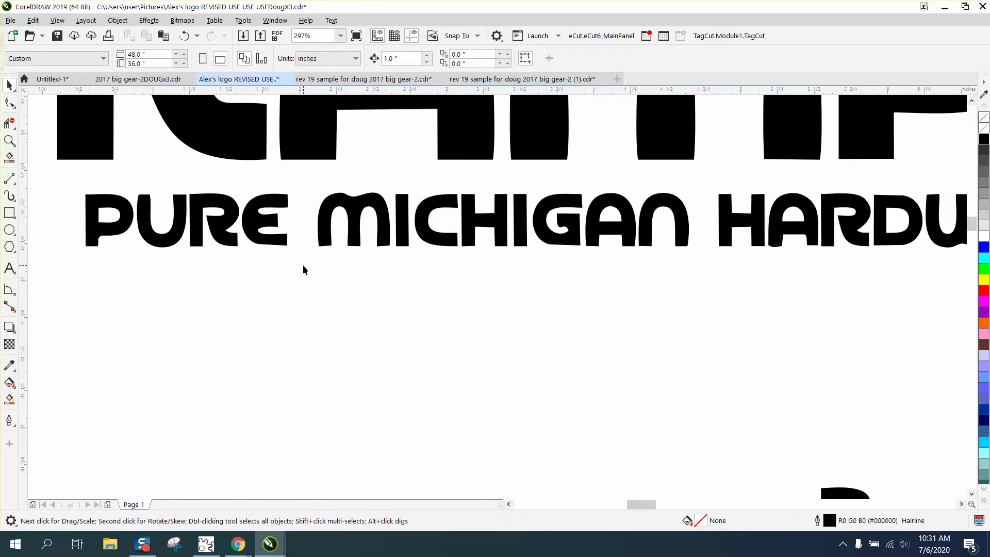
Inspect the tagline in the large logo and the nodes of the M in MICHIGAN
scroll(304, 219, down, 2)
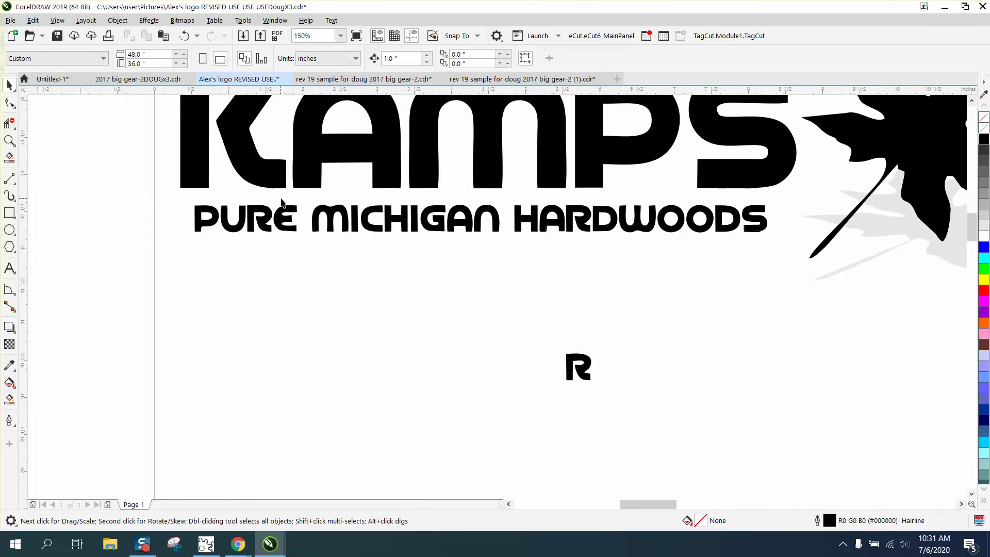
scroll(465, 227, down, 1)
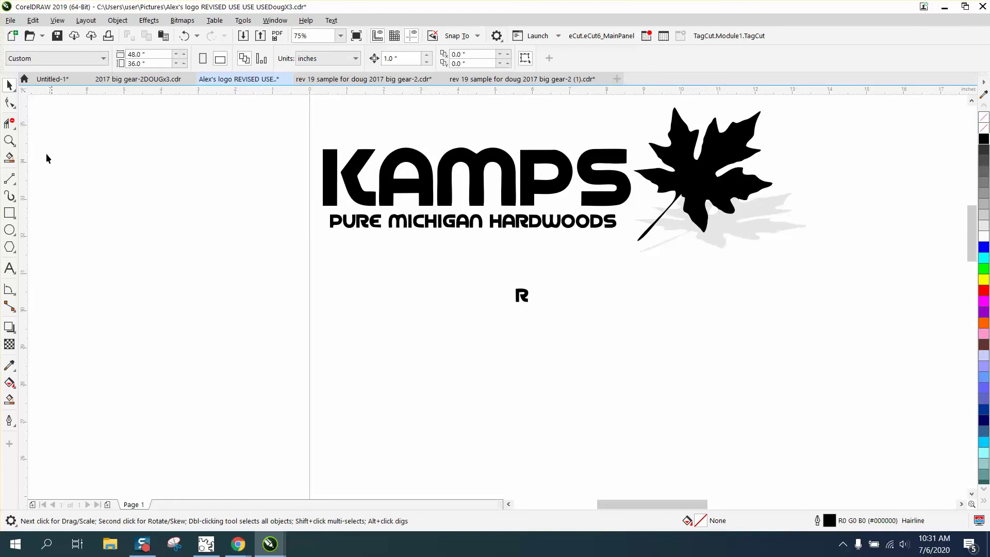
click(9, 140)
drag(367, 207, 469, 246)
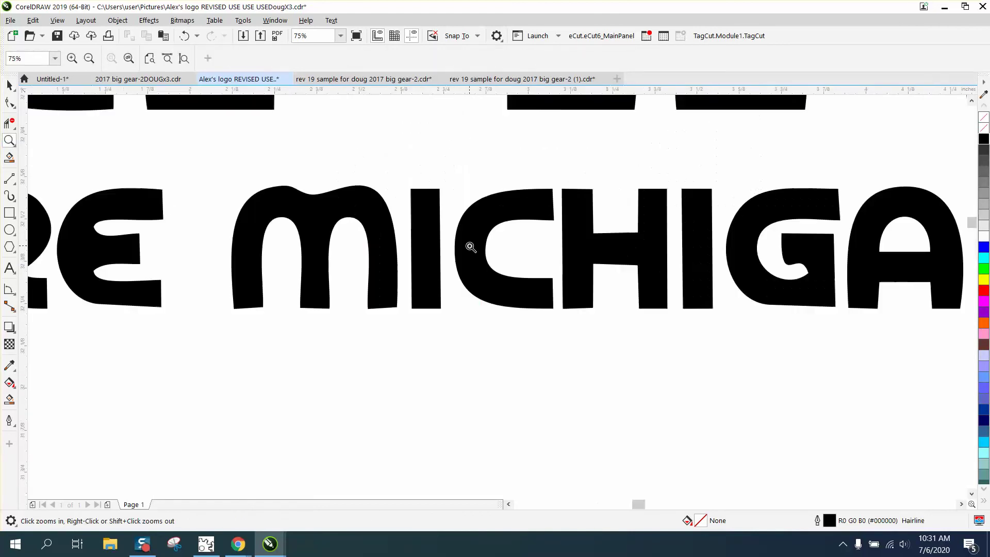
click(9, 102)
click(311, 200)
scroll(317, 203, down, 2)
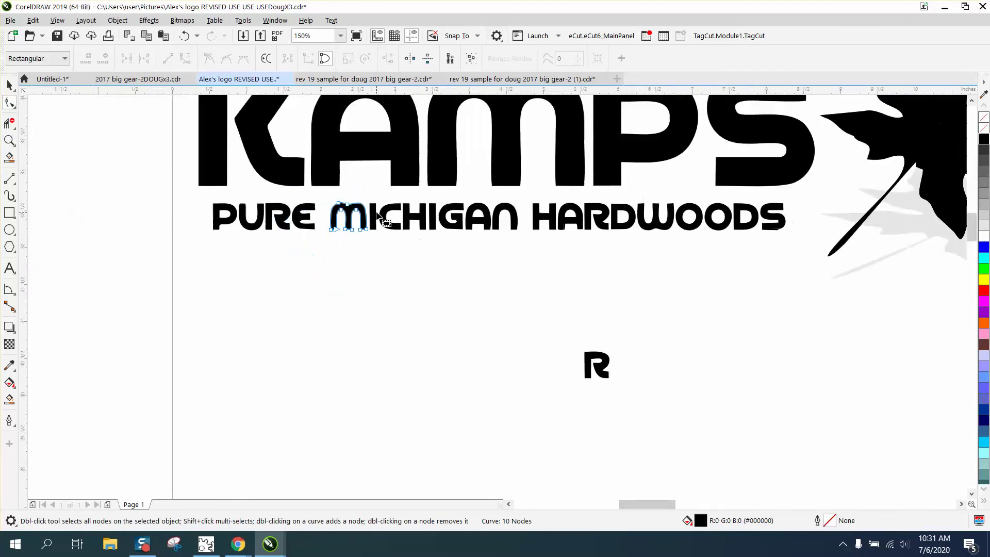
Switch to the browser's All Round Gothic Bold image results, compare the font with the tagline letters, and close that window
click(237, 543)
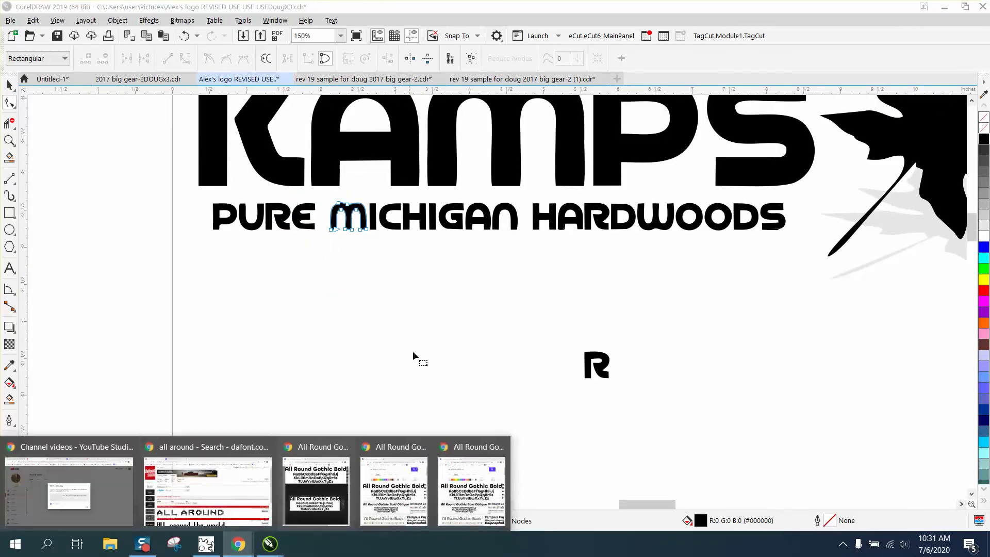
click(399, 449)
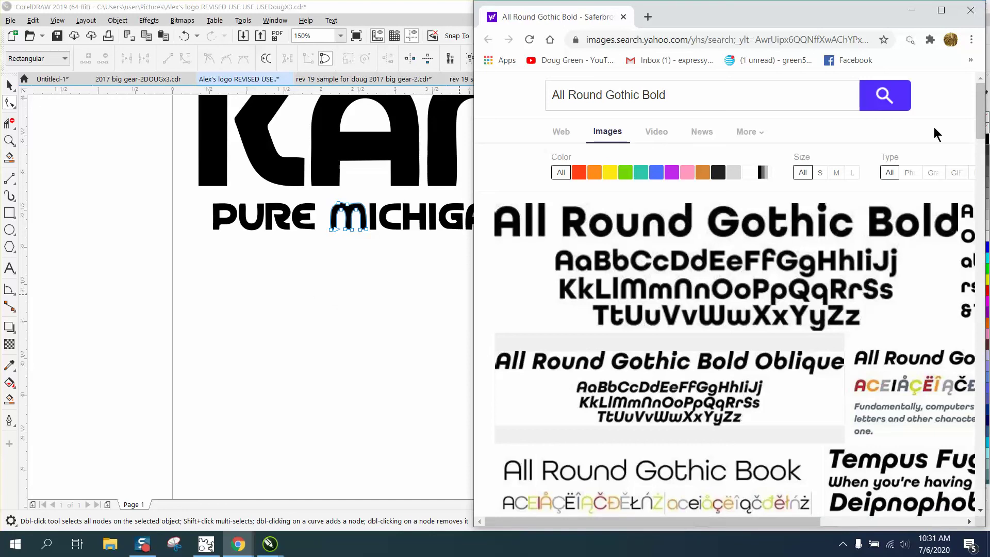
click(970, 10)
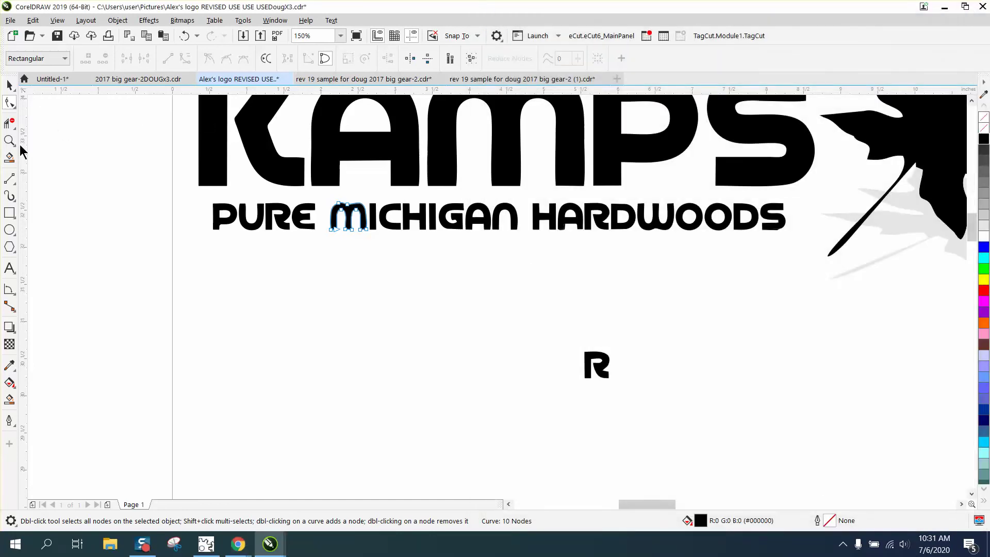
Delete the leftover old R below the tagline and inspect the M in MICHIGAN up close
click(607, 367)
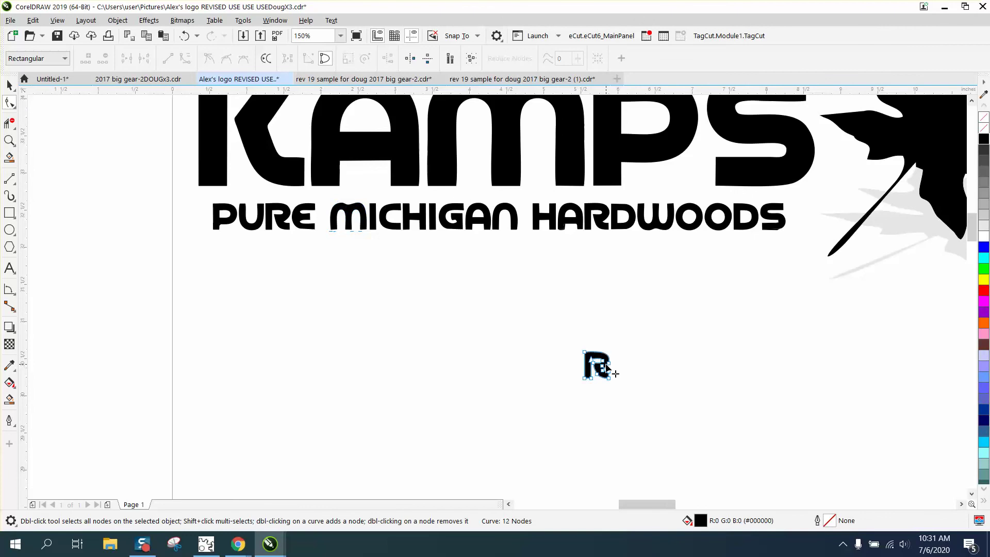
key(Delete)
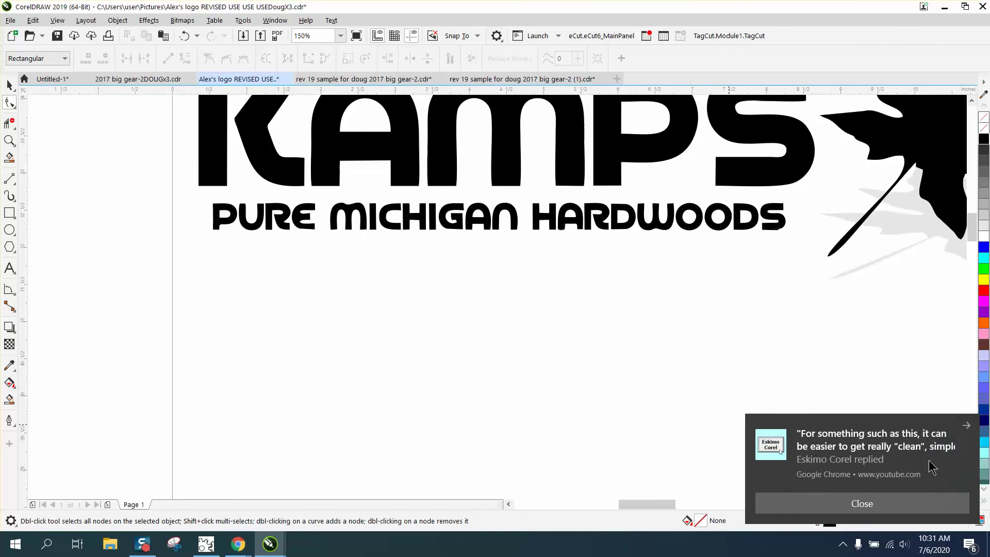
click(10, 141)
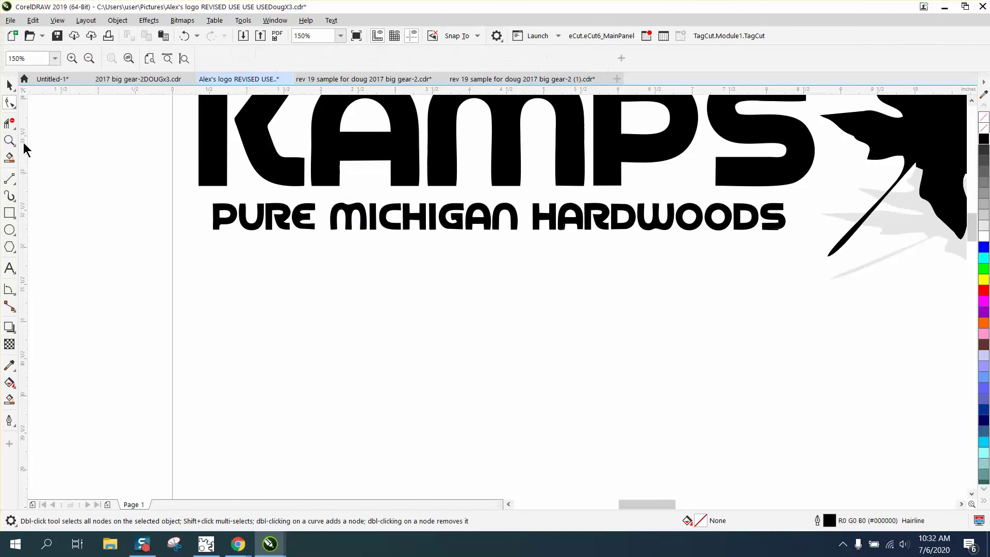
drag(318, 200, 416, 249)
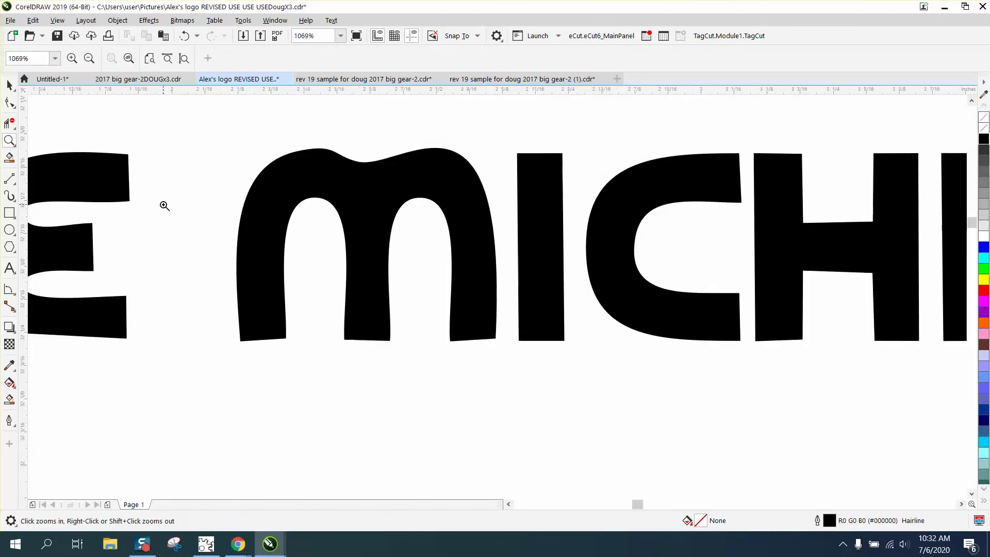